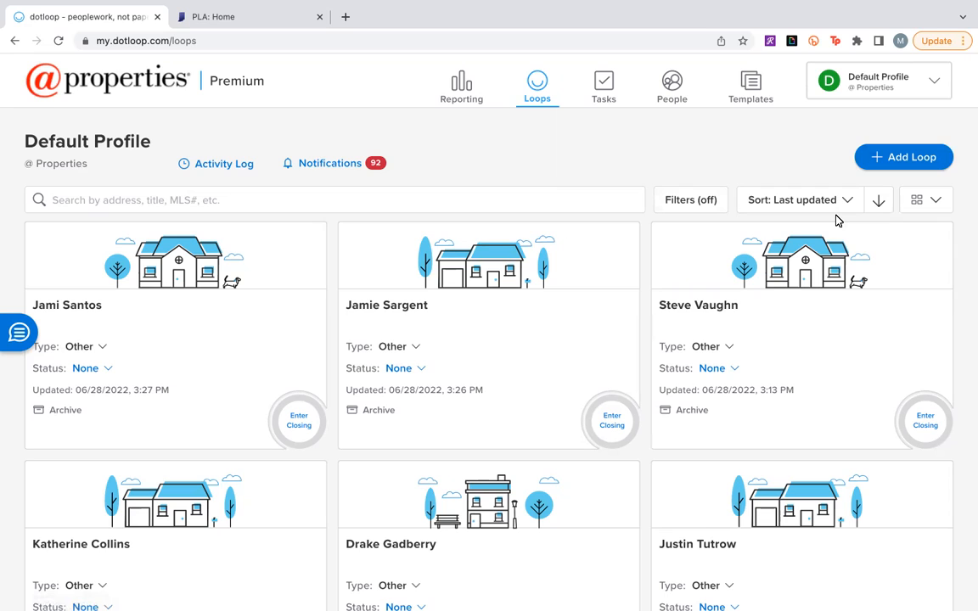
Search the Copy of IAR Residential Documents template folder for "purch".
click(758, 92)
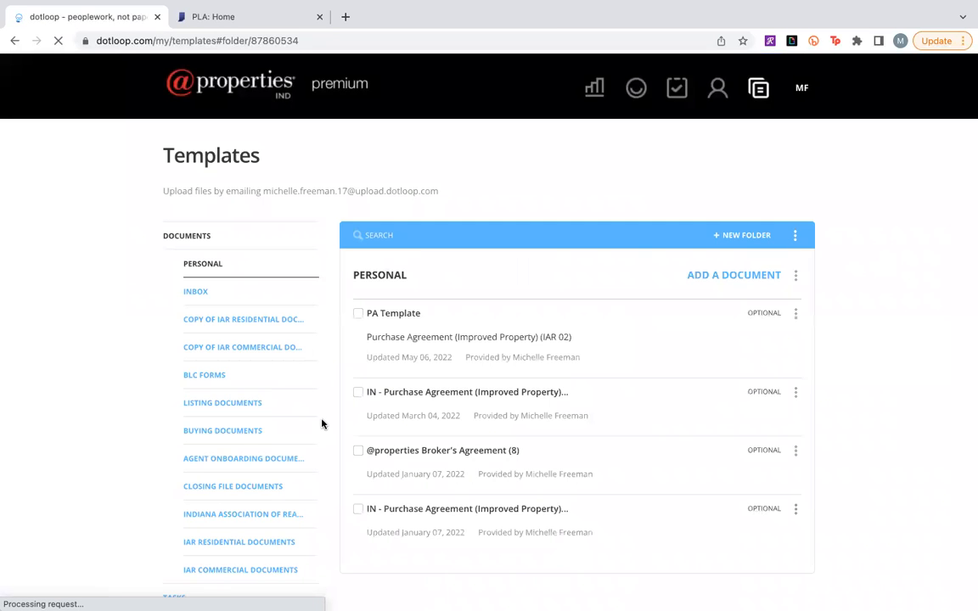
click(252, 328)
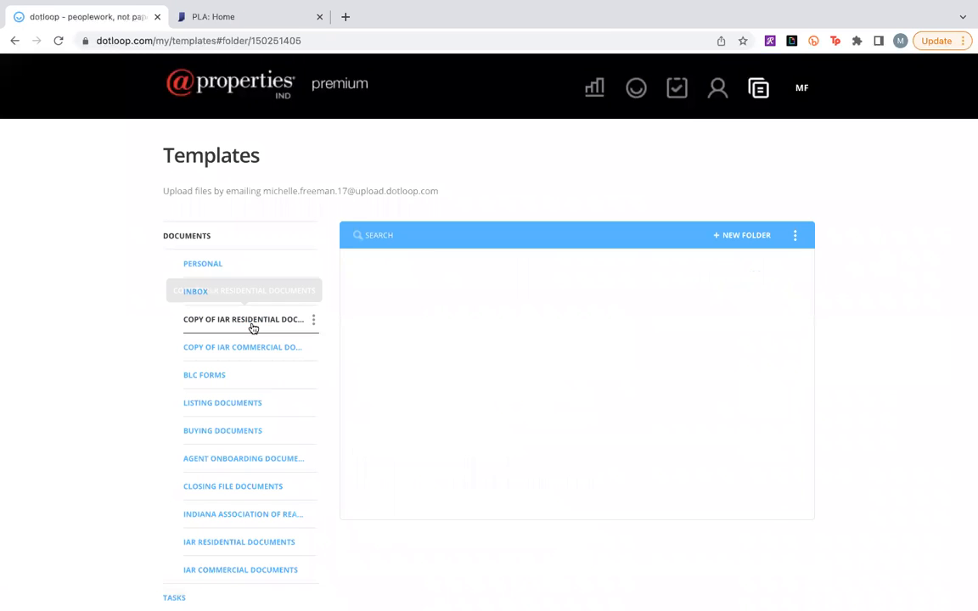
click(413, 239)
text(purch)
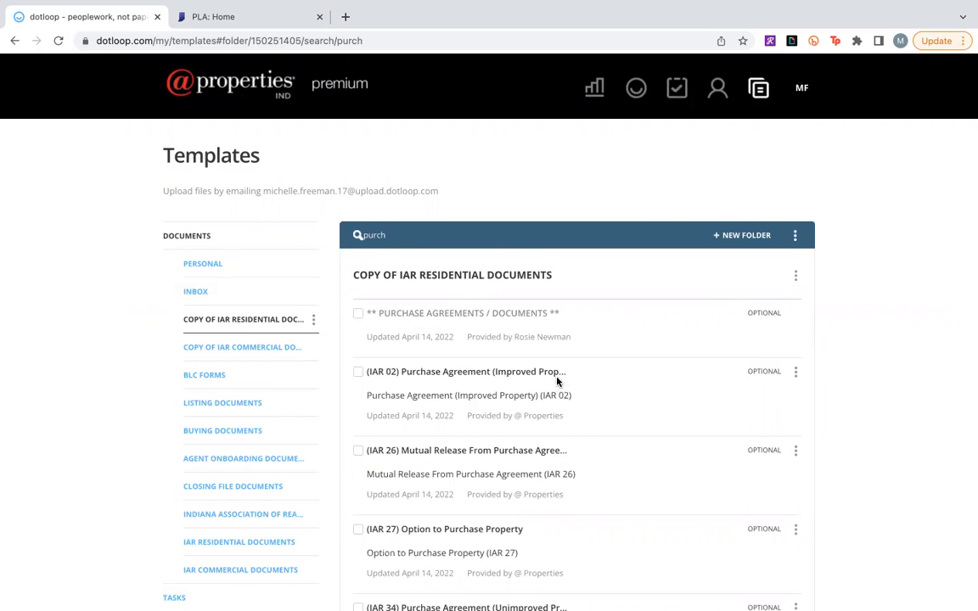
Copy the (IAR 02) Purchase Agreement (Improved Property) as a dotloop document into the Personal templates folder.
click(797, 376)
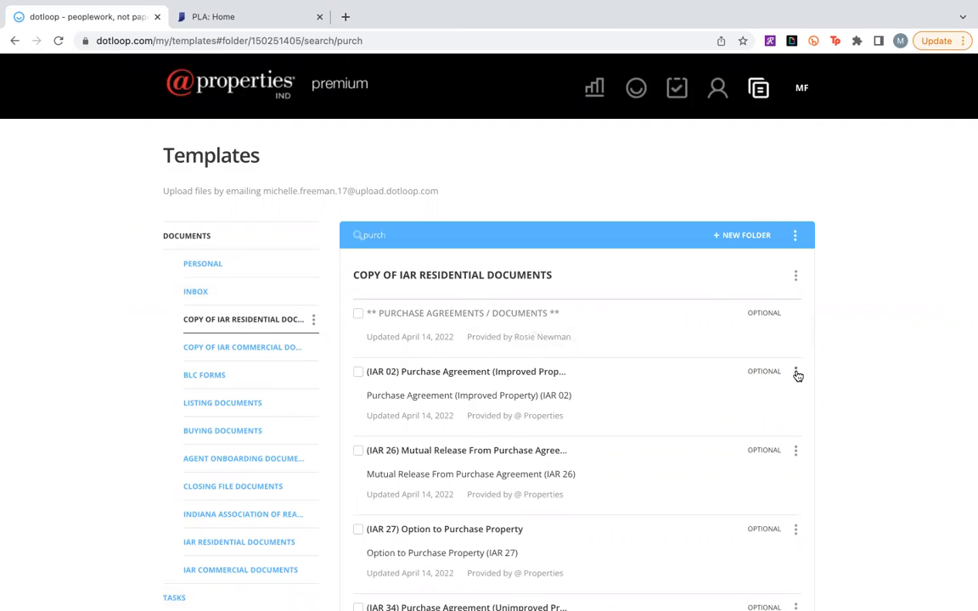
click(797, 375)
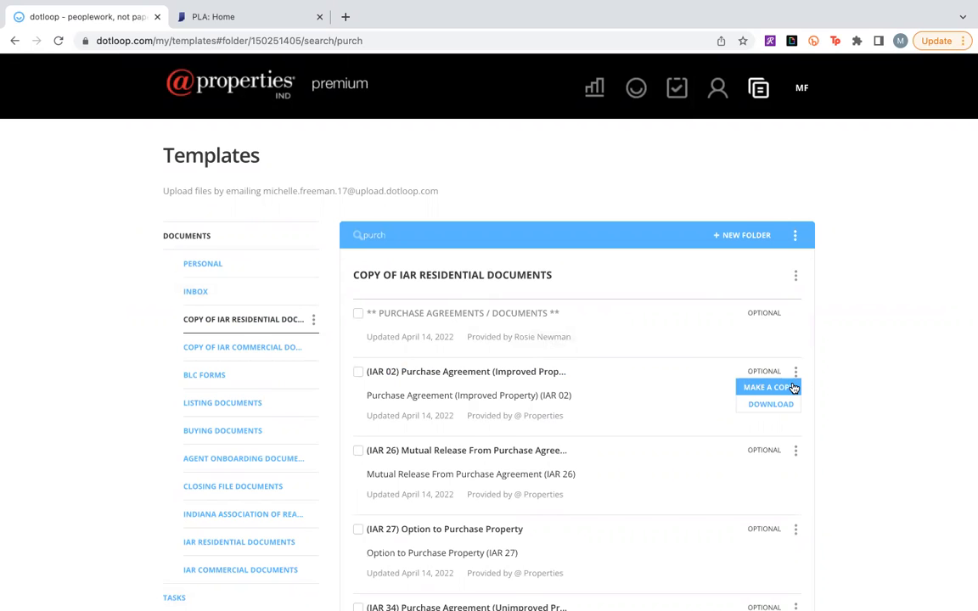
click(793, 388)
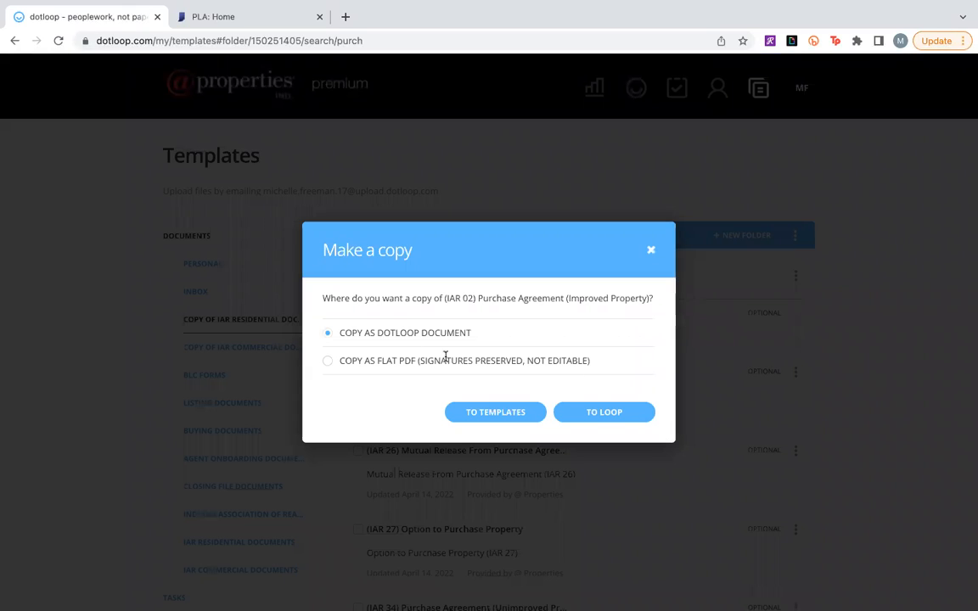
click(498, 411)
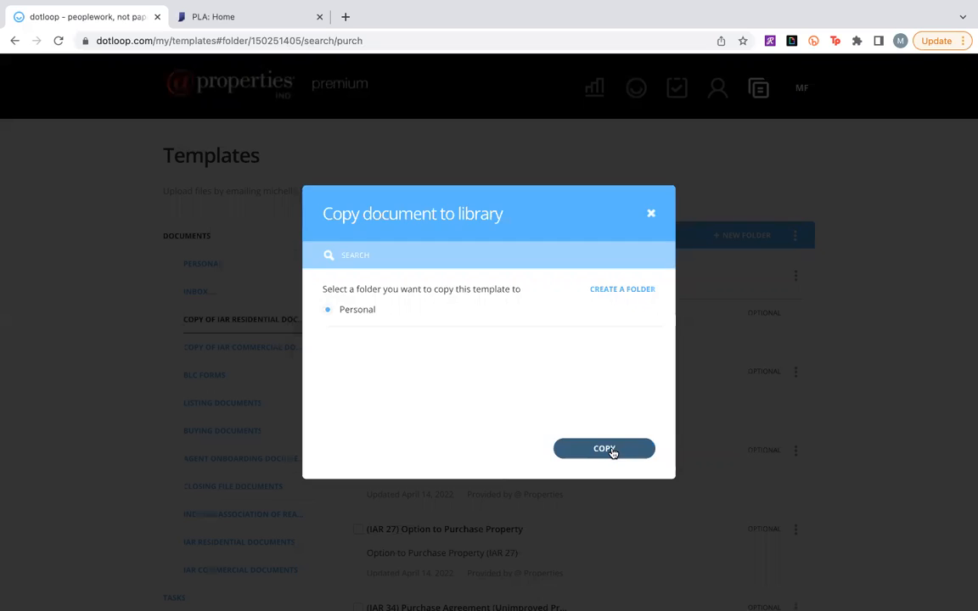
click(605, 449)
click(605, 513)
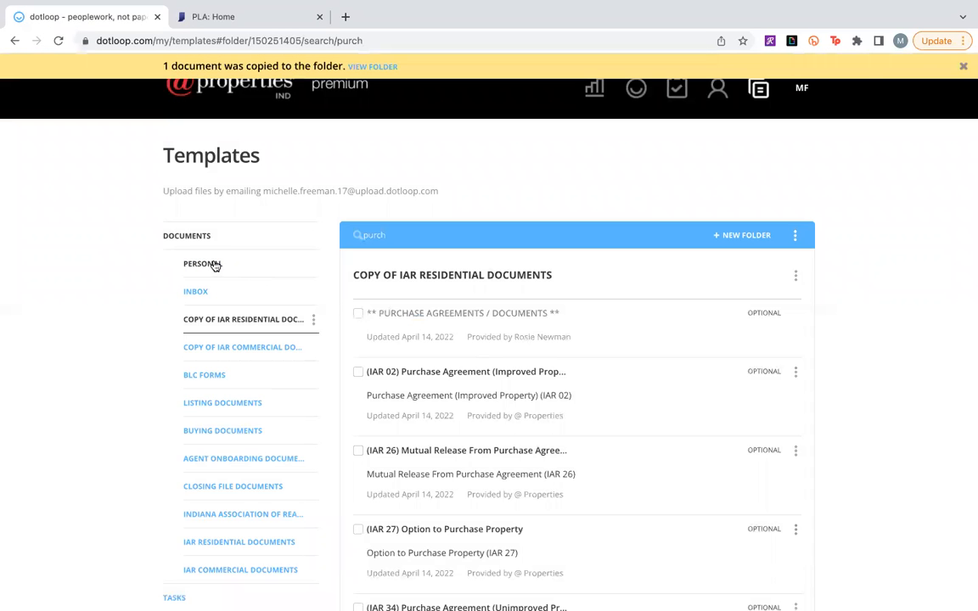
click(214, 266)
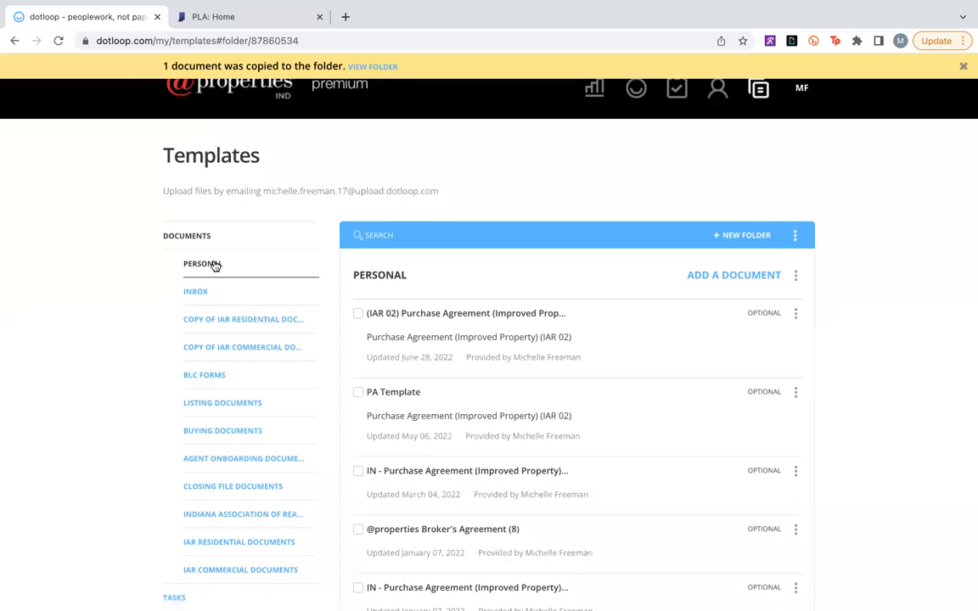
click(477, 317)
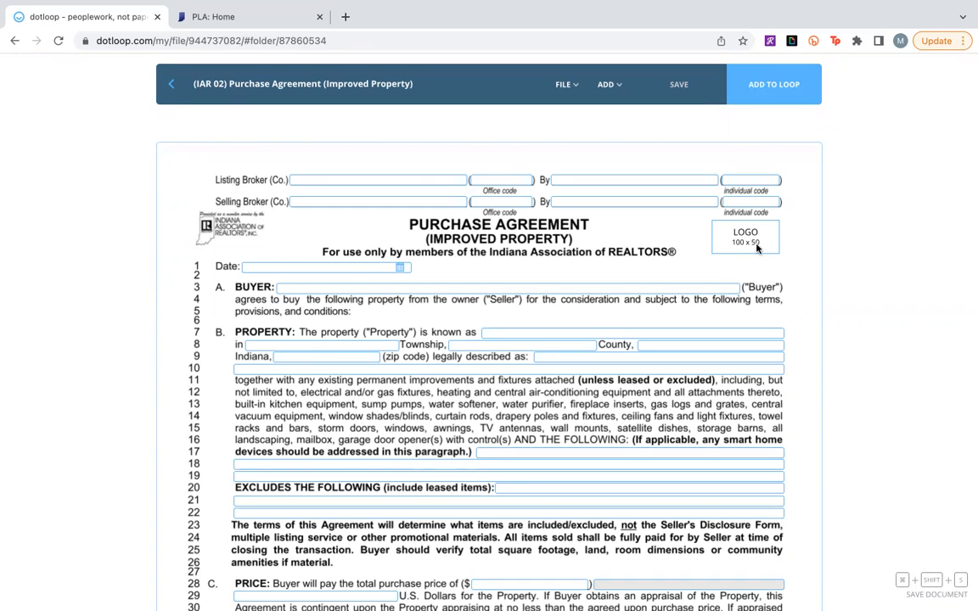
click(347, 200)
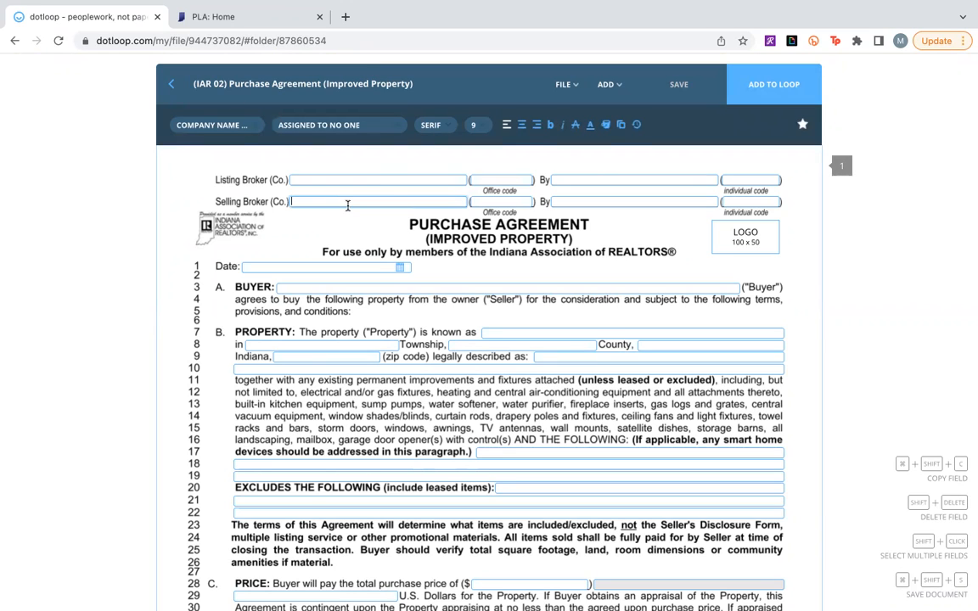
text(@properties)
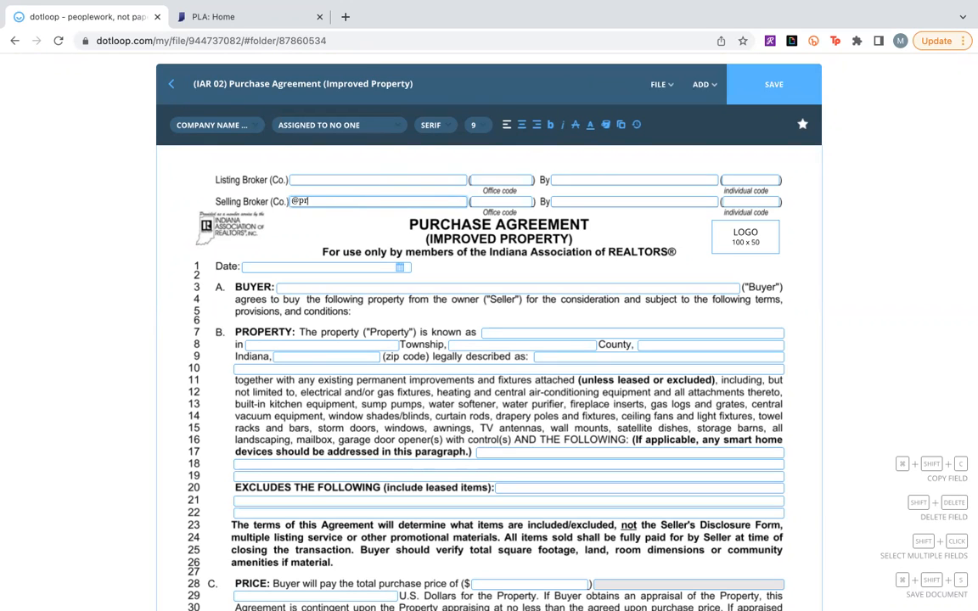
click(479, 200)
text(PLCL01)
Enter the selling agent's full name and individual code on the agreement's Selling Broker line.
click(592, 202)
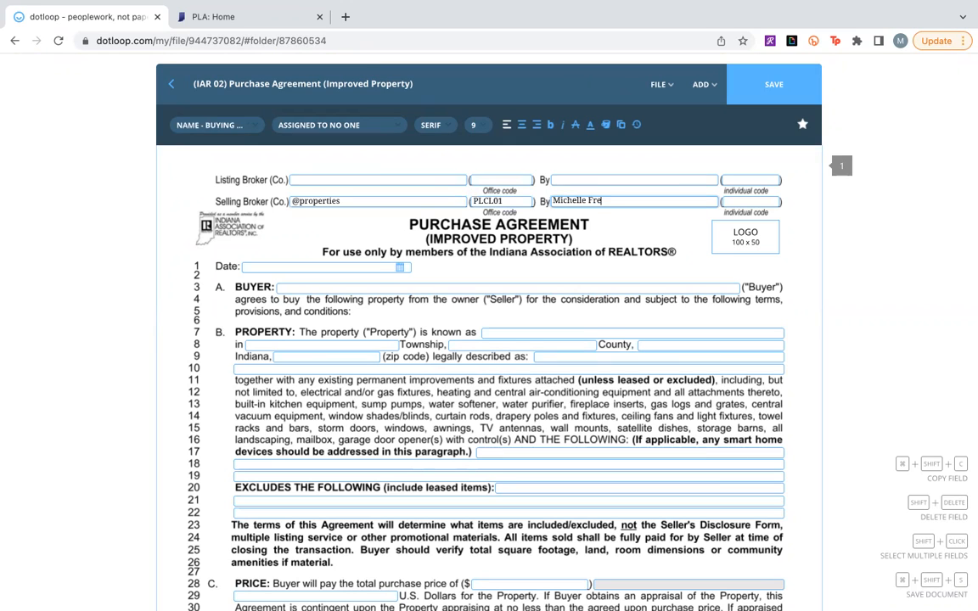
click(764, 201)
text(42103)
click(810, 292)
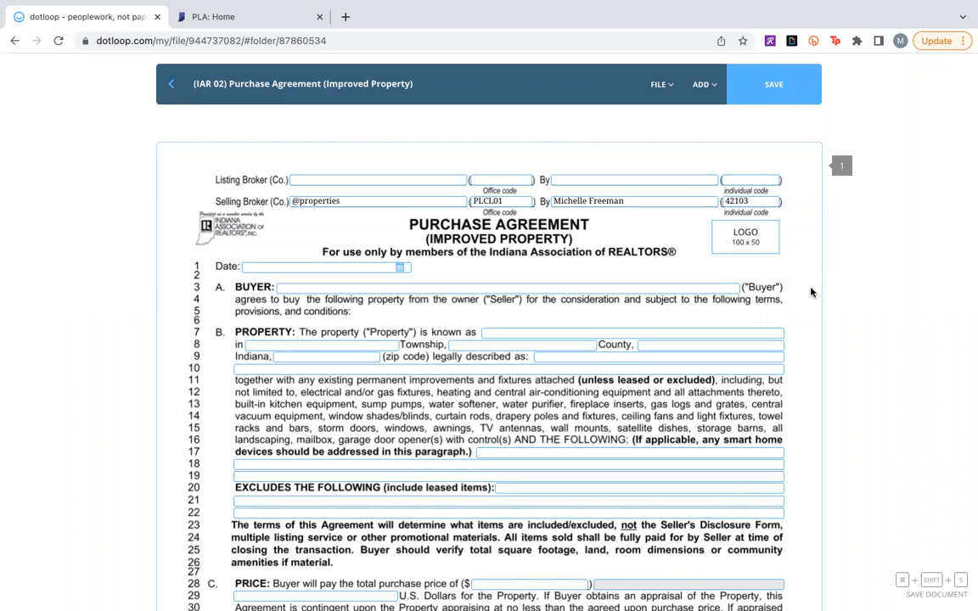
Set the earnest money delivery deadline in the Submission paragraph to 48 hours after acceptance of the offer.
scroll(810, 292, down, 3)
scroll(811, 292, down, 3)
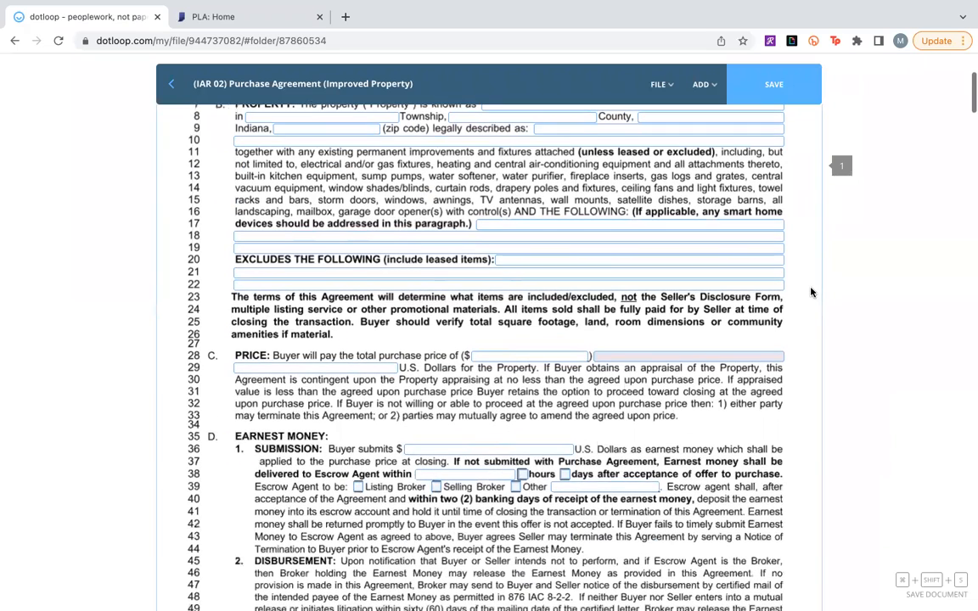
scroll(811, 292, down, 2)
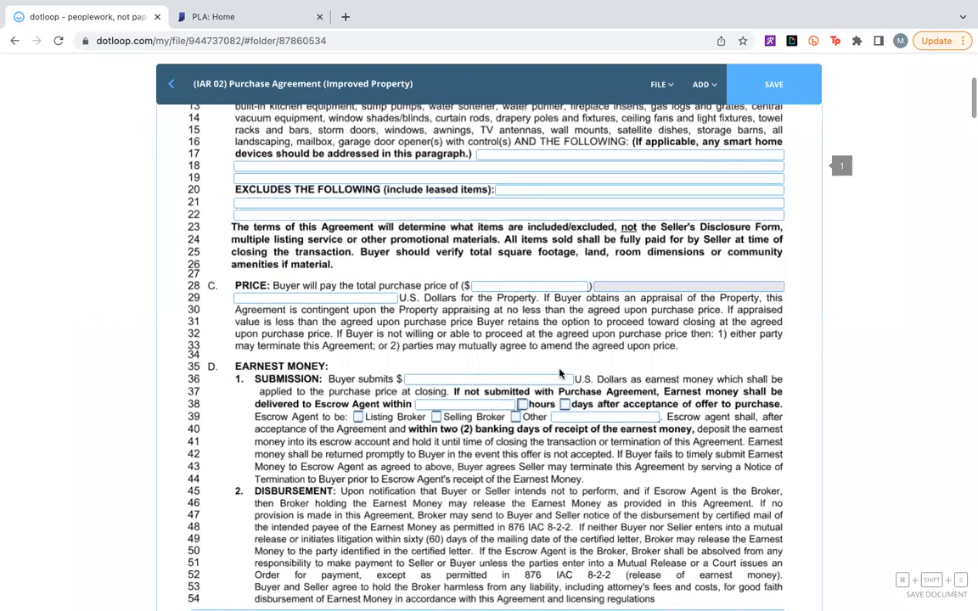
click(488, 405)
text(48)
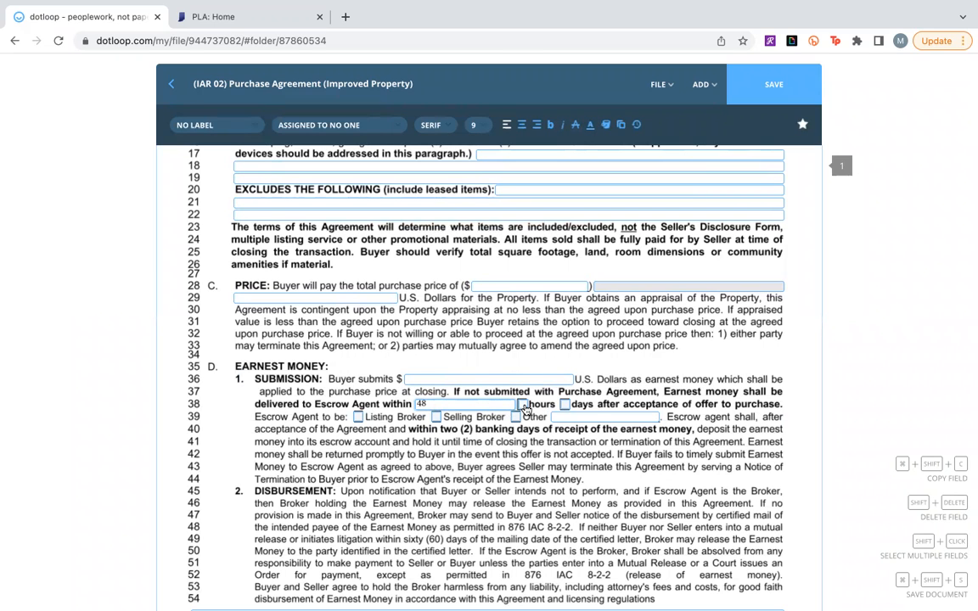
click(523, 404)
Review the remaining pages of the purchase agreement through the signature section for fields worth pre-filling.
scroll(607, 469, down, 5)
scroll(606, 469, down, 3)
scroll(606, 469, down, 20)
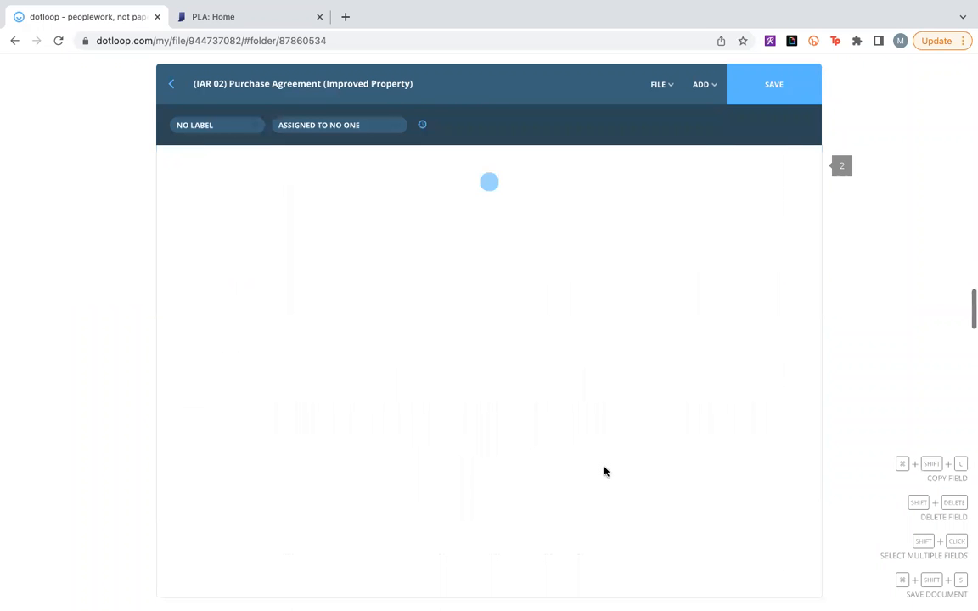
scroll(606, 471, down, 2)
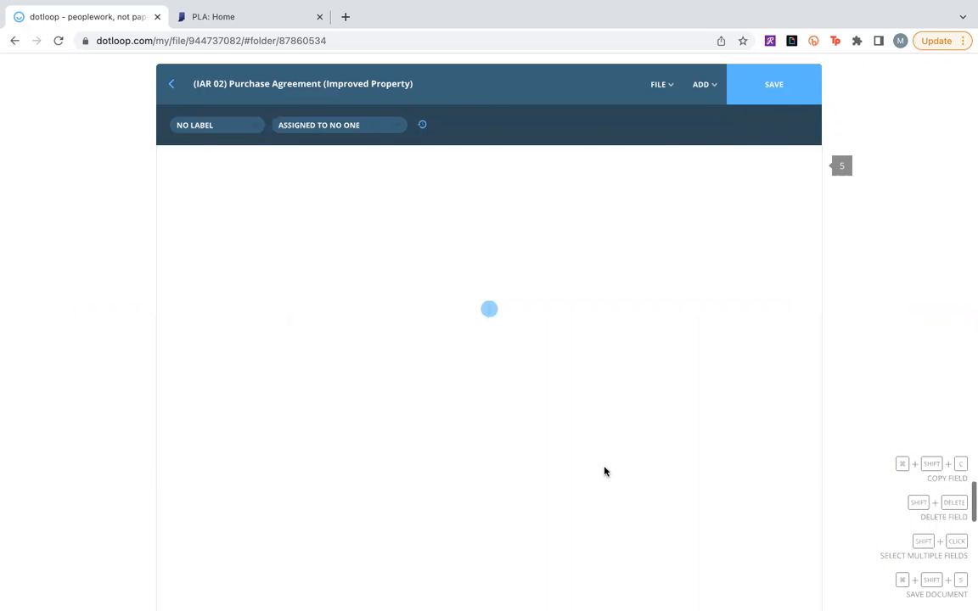
scroll(604, 471, down, 20)
scroll(605, 471, up, 5)
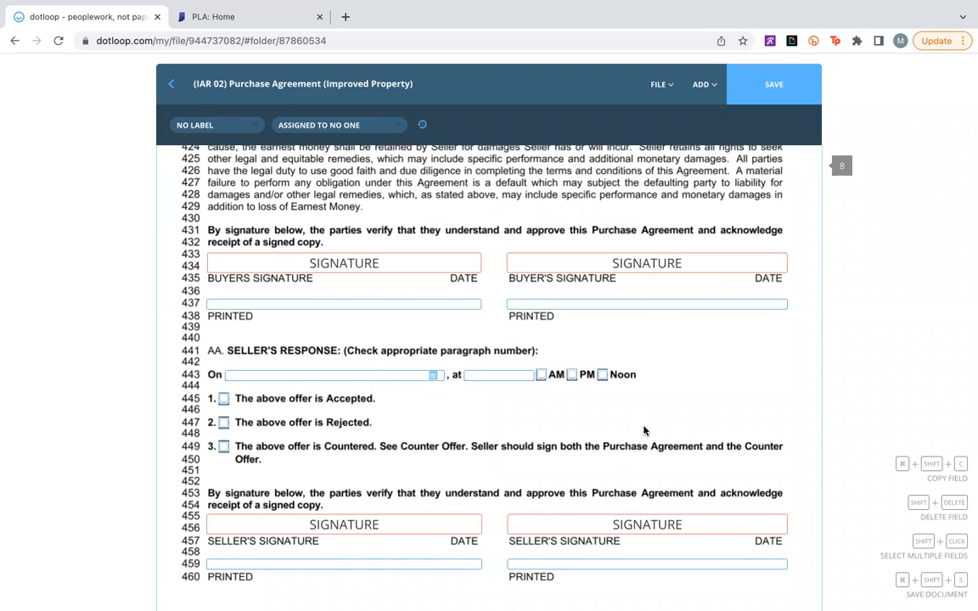
scroll(644, 430, up, 15)
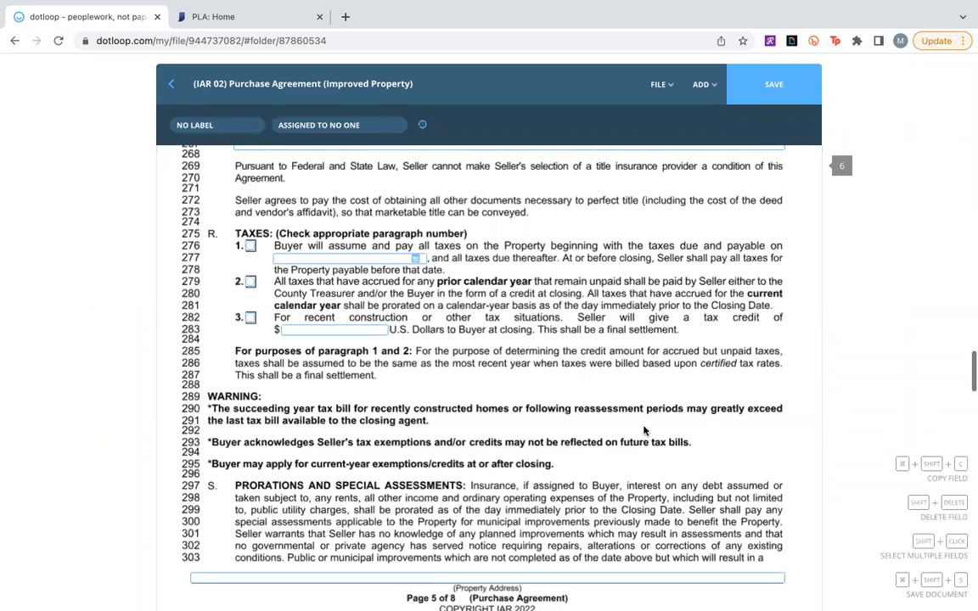
scroll(643, 431, up, 20)
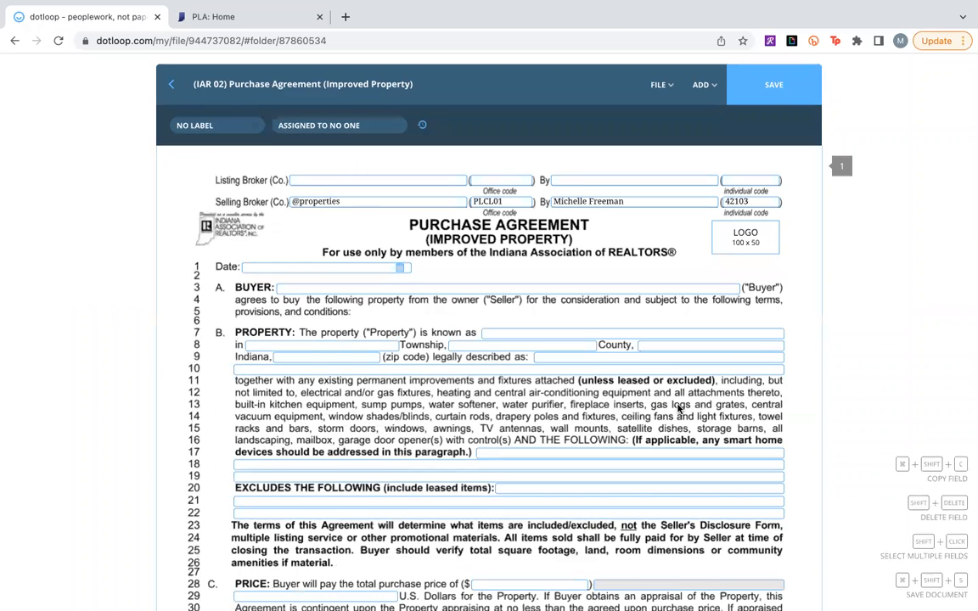
Save the edited purchase agreement template and view the loops it can be copied to, without copying it.
scroll(677, 413, down, 1)
click(814, 88)
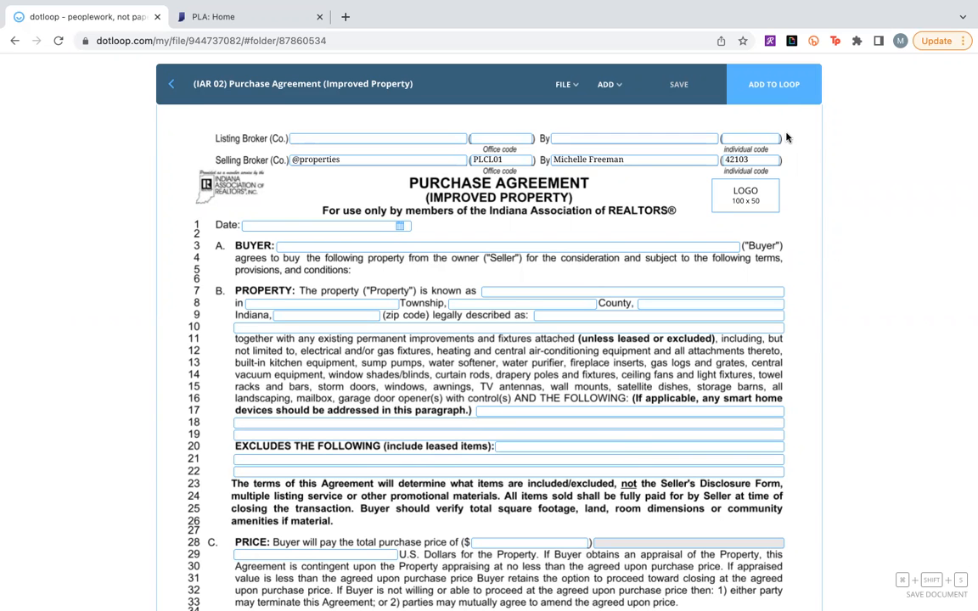
click(785, 96)
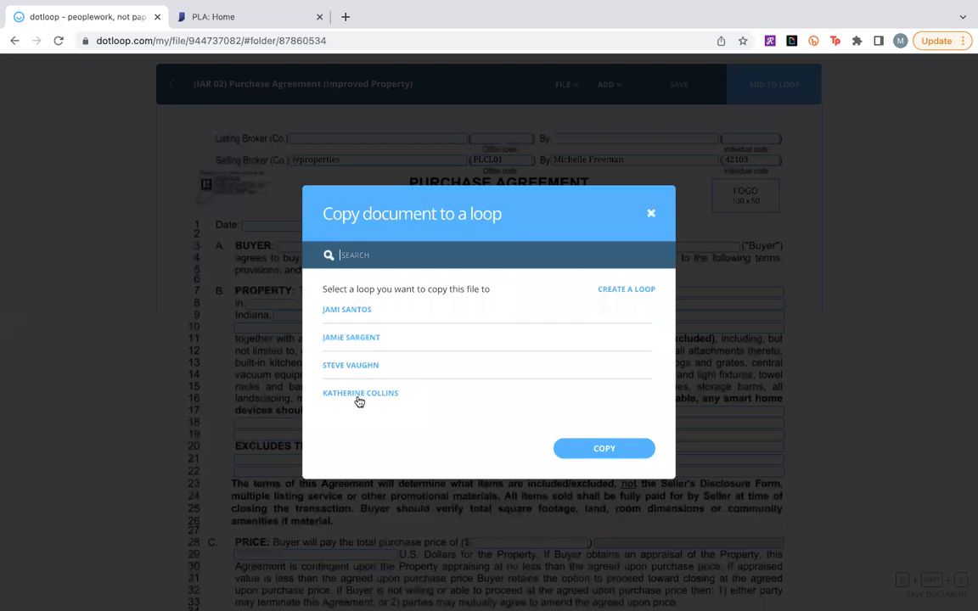
click(651, 215)
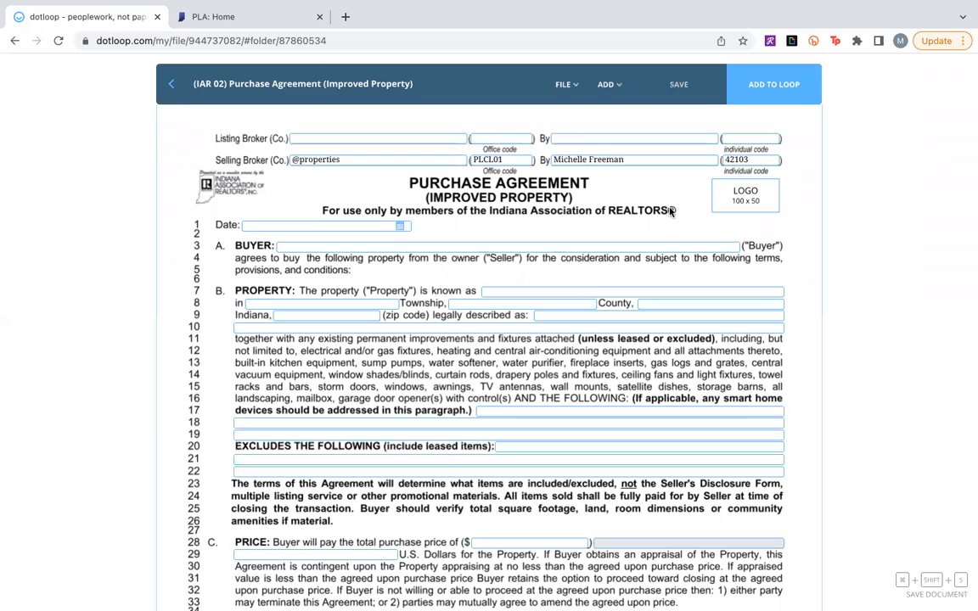
Return to the templates and search the Copy of IAR Residential Documents folder for "listing".
click(170, 93)
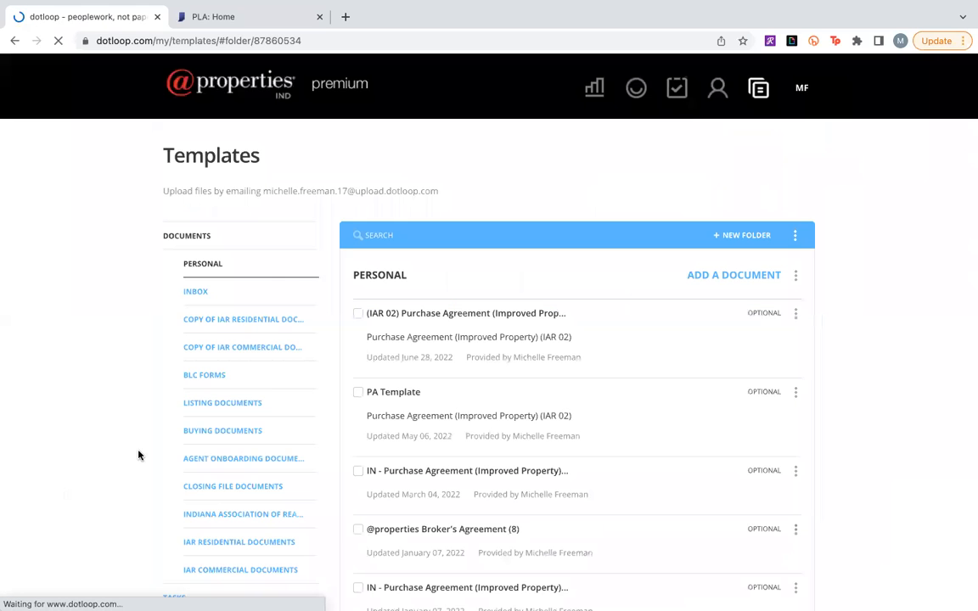
click(301, 320)
click(477, 227)
text(listing)
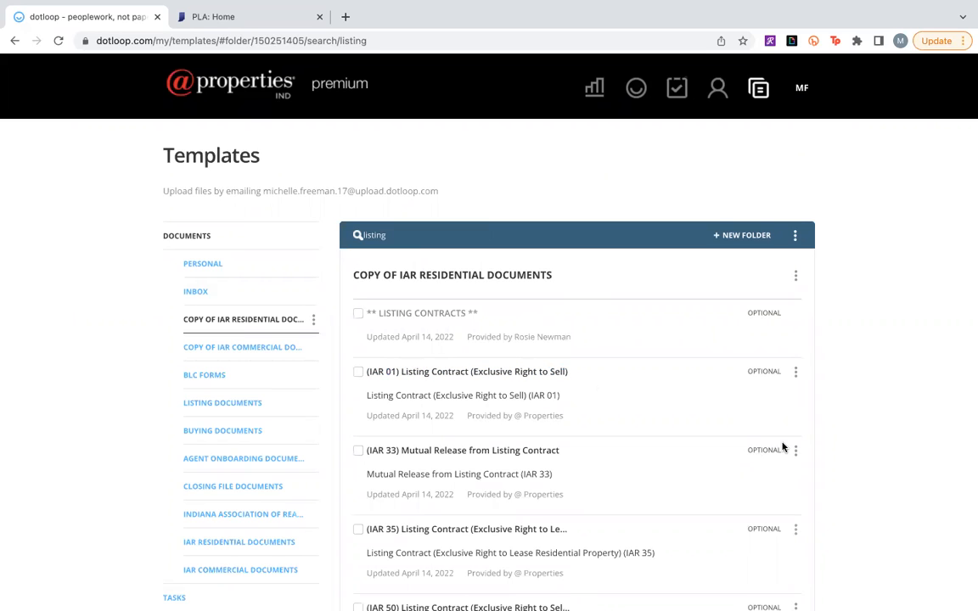
Copy the (IAR 01) Listing Contract (Exclusive Right to Sell) as a dotloop document into the Personal templates folder.
click(796, 374)
click(795, 374)
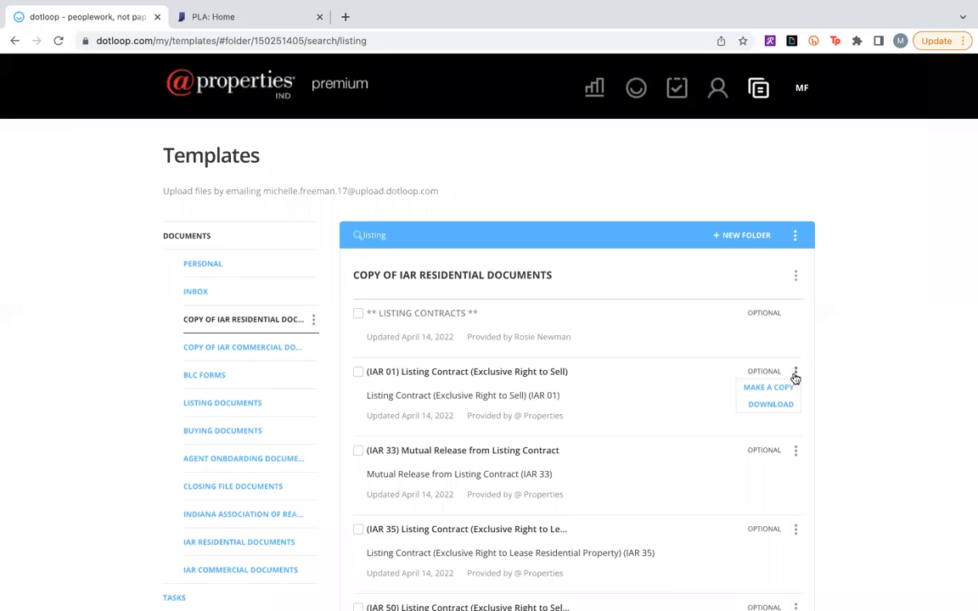
click(787, 387)
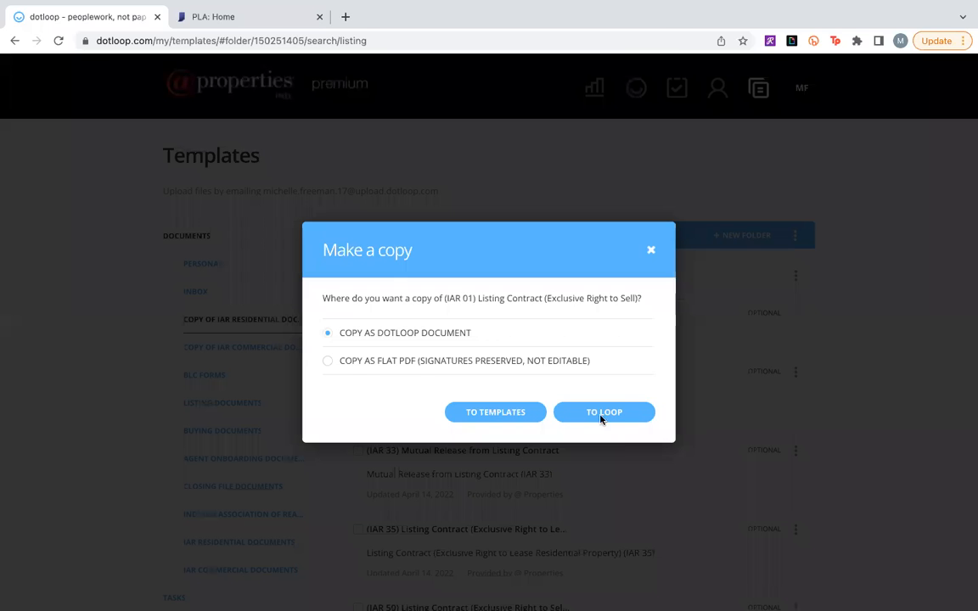
click(496, 413)
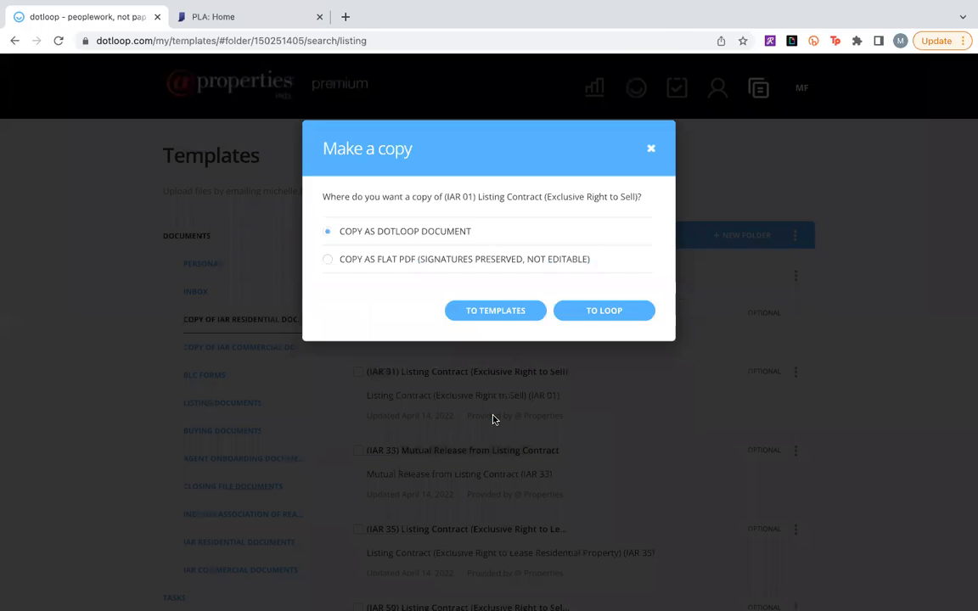
click(563, 455)
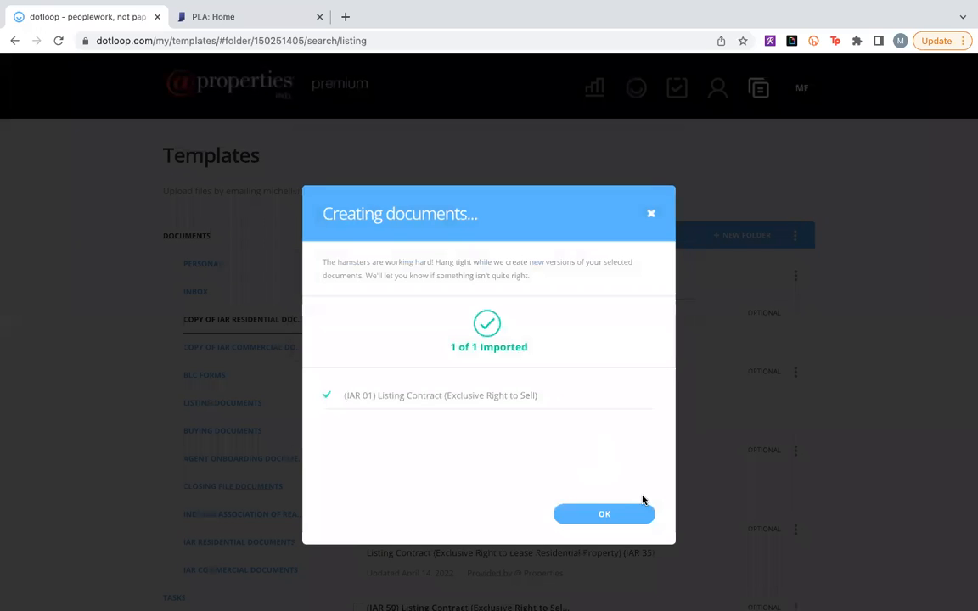
click(639, 515)
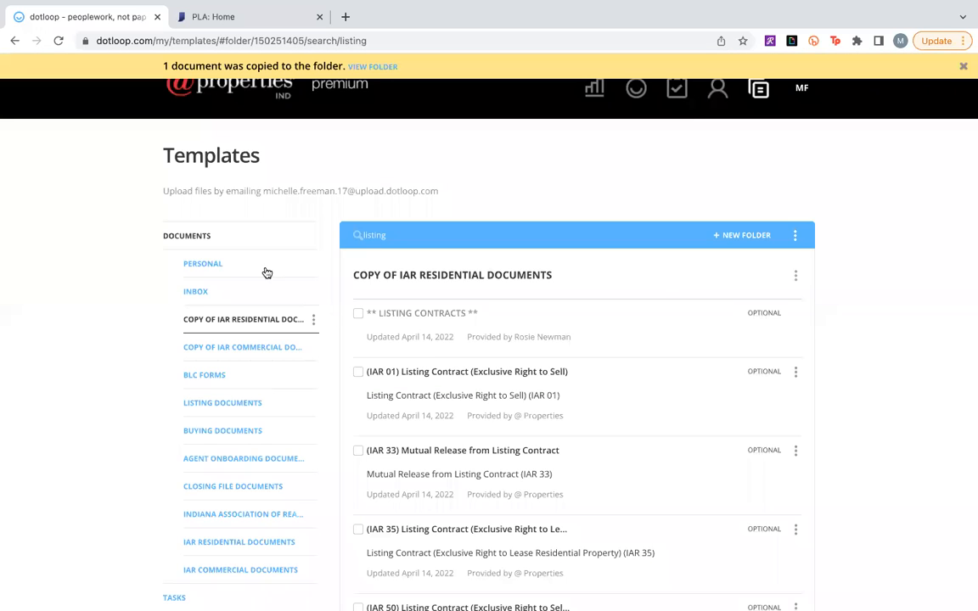
Open the Personal copy of the (IAR 01) Listing Contract and enter the agent's full name in the Agent field above the broker details.
click(217, 266)
click(480, 320)
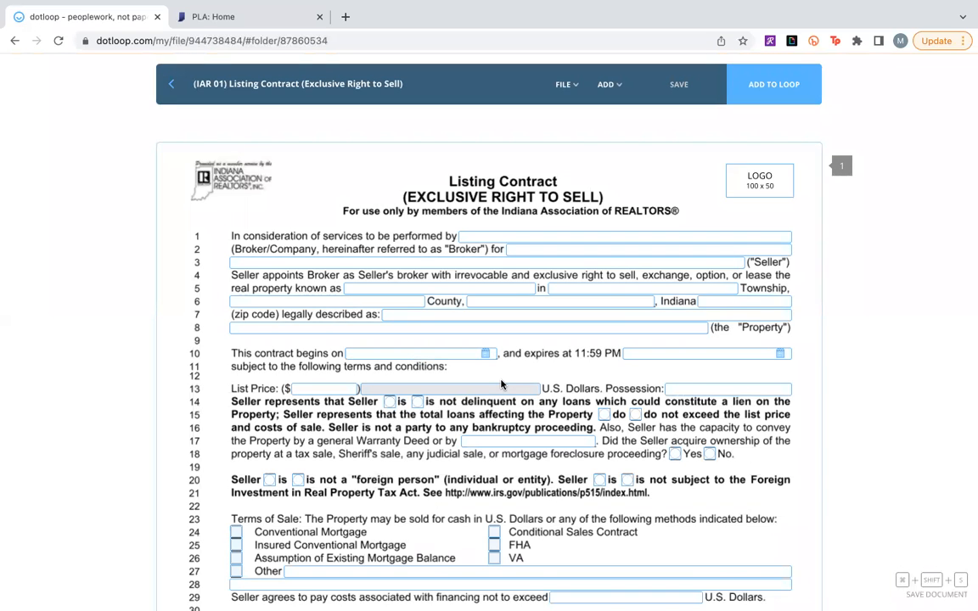
scroll(501, 384, down, 20)
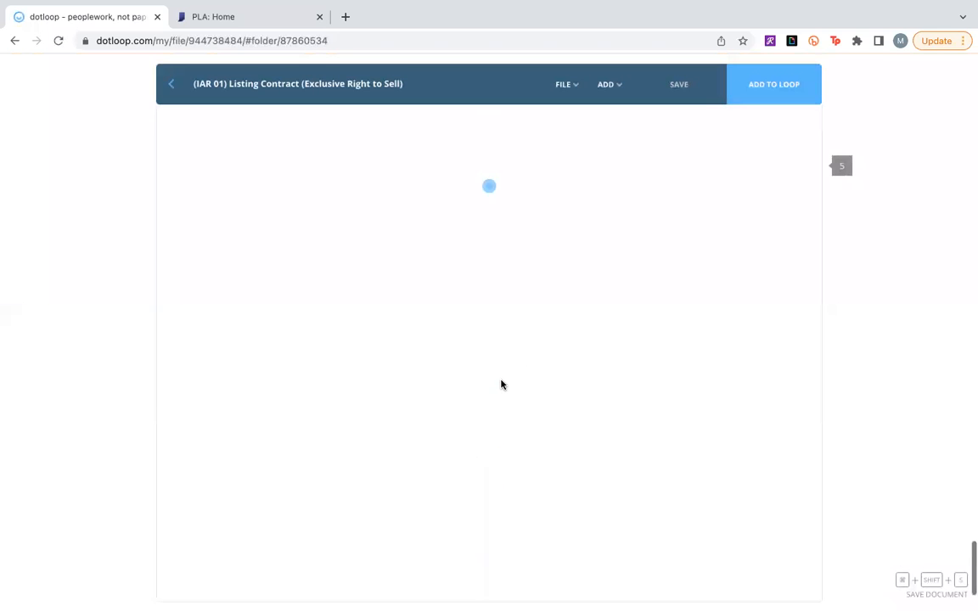
scroll(501, 384, up, 5)
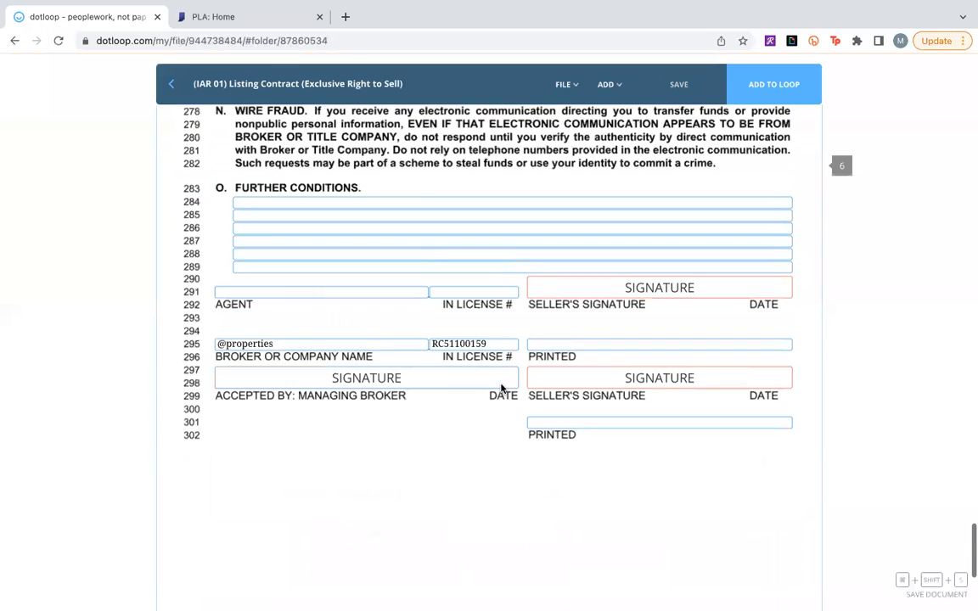
scroll(500, 388, up, 1)
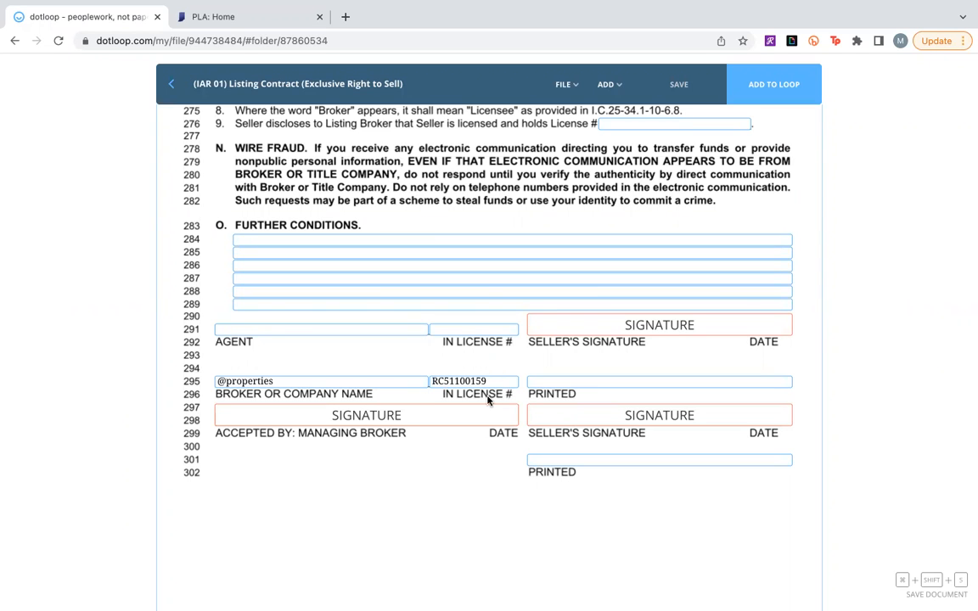
click(246, 330)
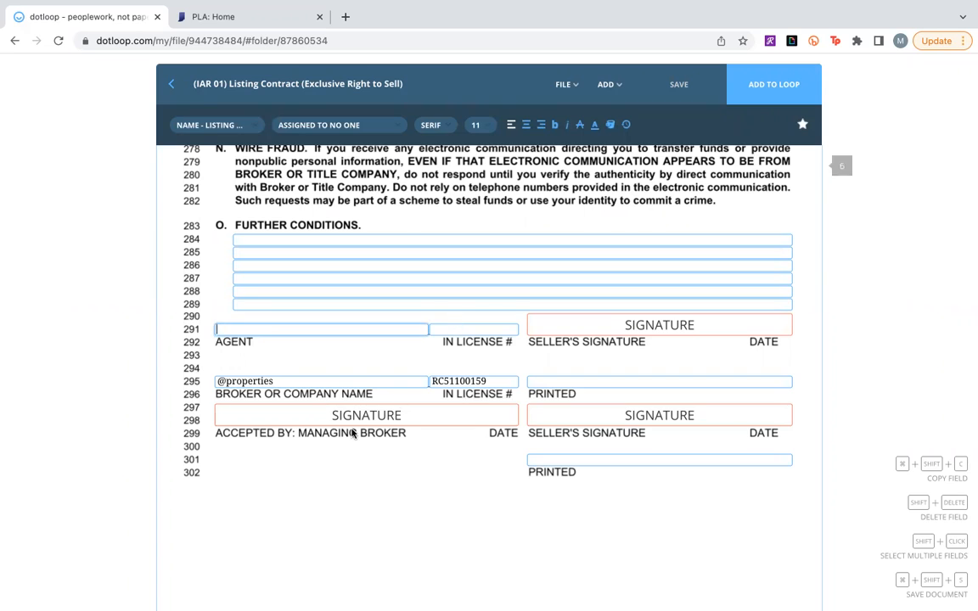
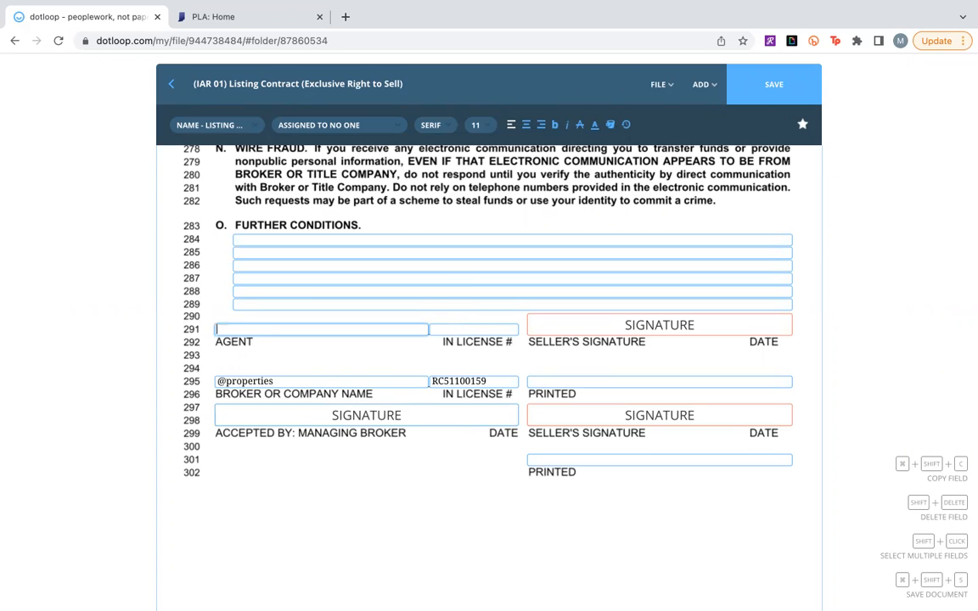
Switch to the Indiana Professional Licensing Agency site and search the license records by the agent's first and last name.
click(476, 331)
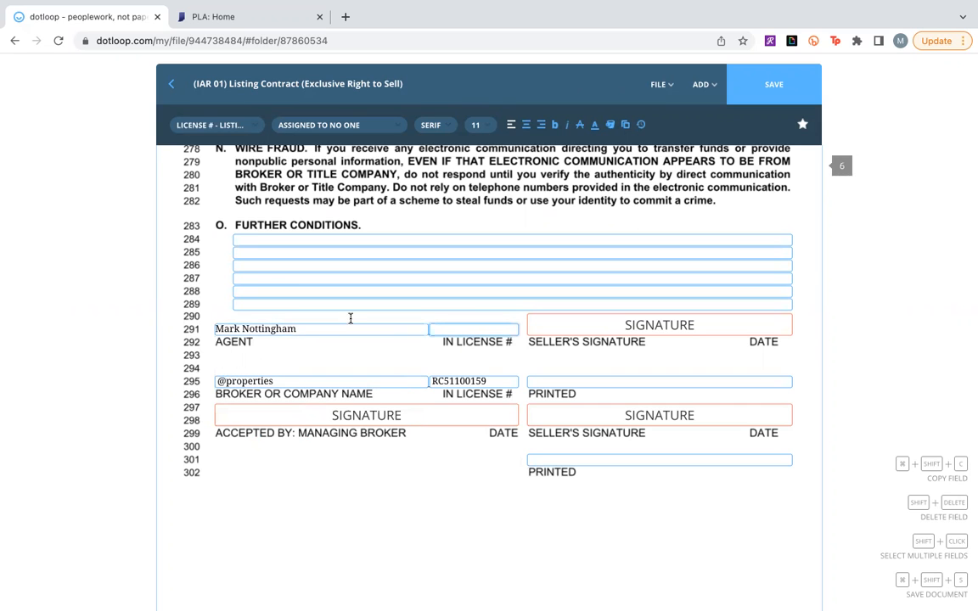
click(270, 21)
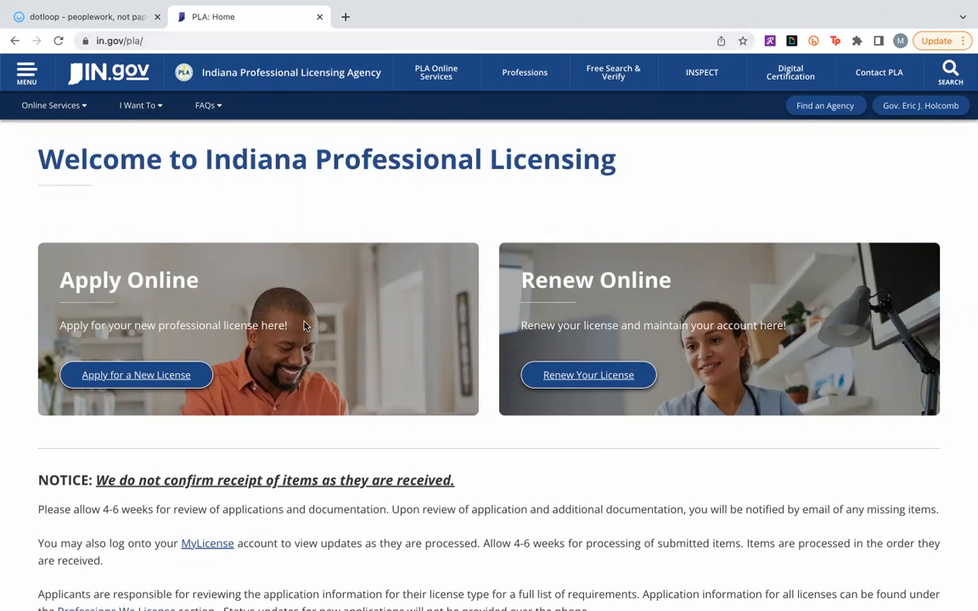
scroll(304, 326, down, 6)
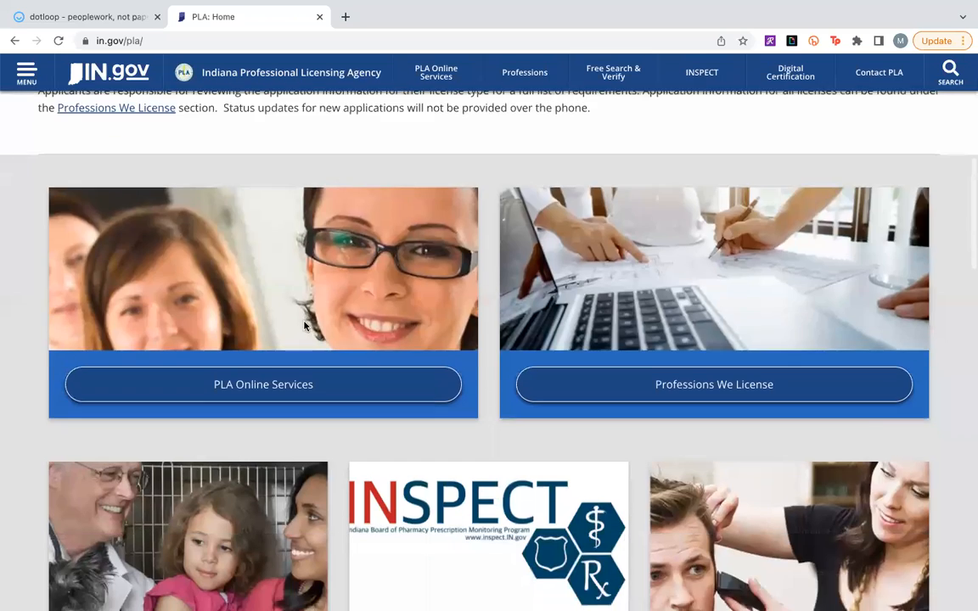
scroll(304, 326, down, 3)
click(152, 424)
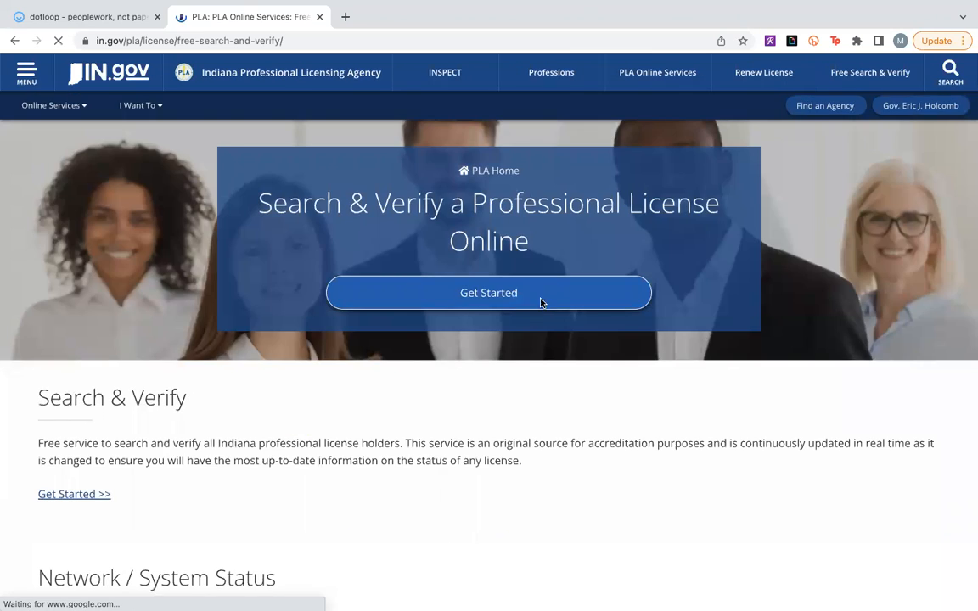
click(546, 297)
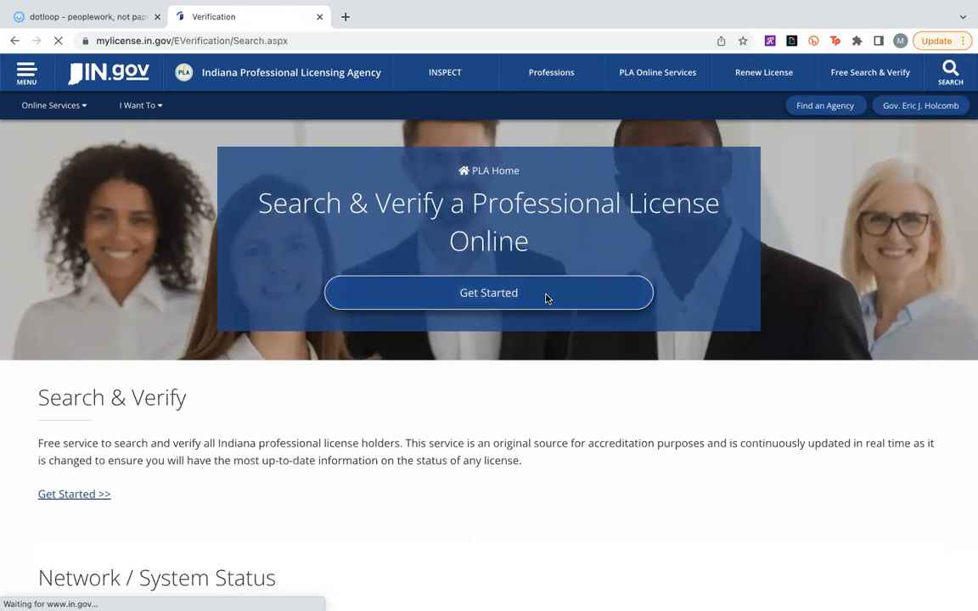
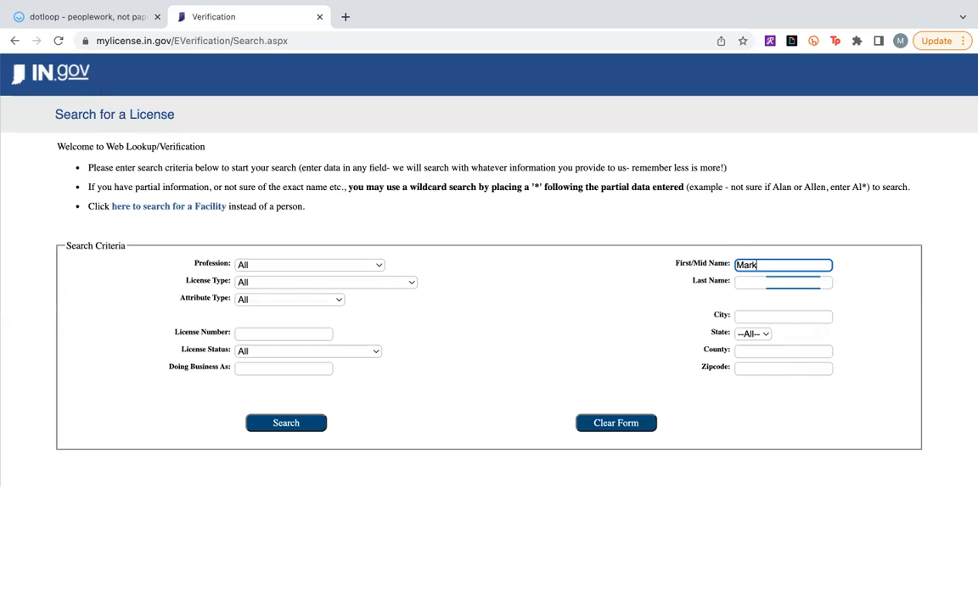
key(Tab)
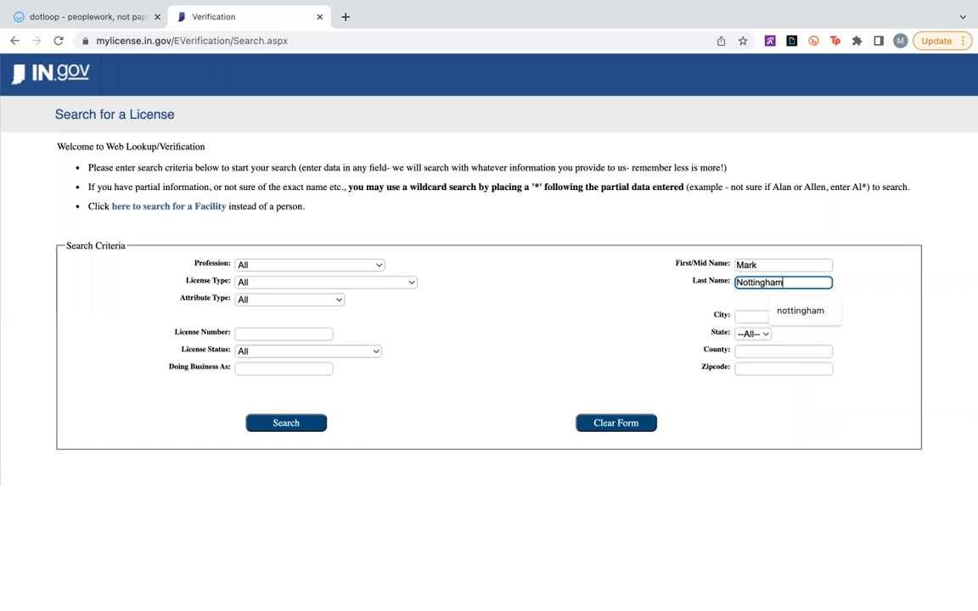
click(282, 429)
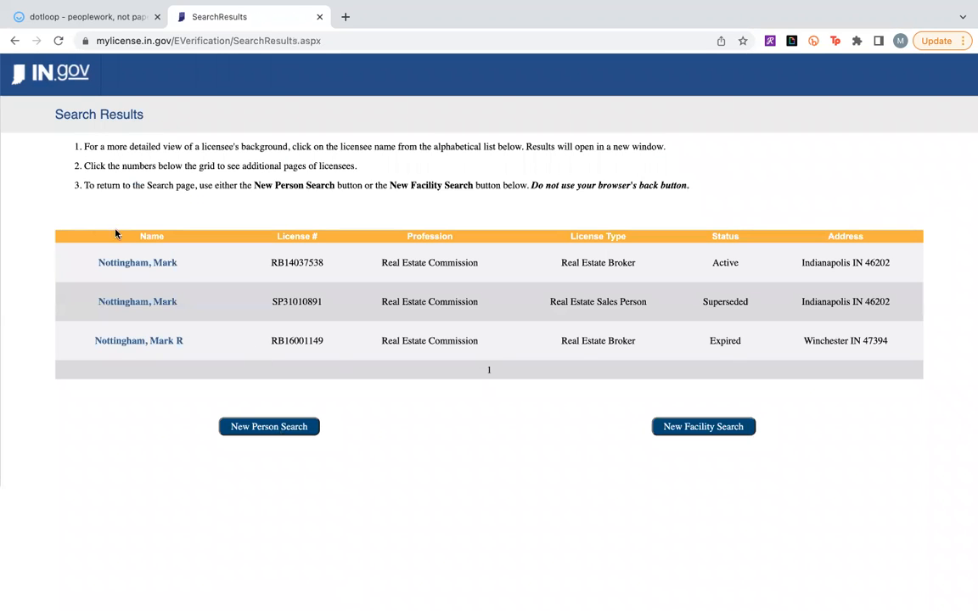
Copy the license number from the agent's active Real Estate Broker record into the agent's IN License # field in the listing contract.
click(138, 262)
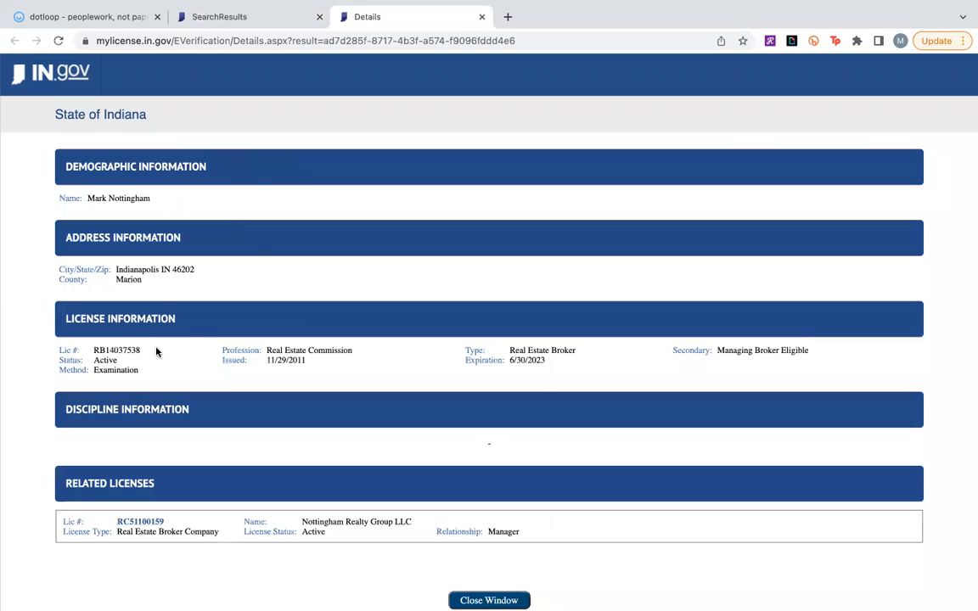
double_click(116, 350)
key(super+c)
click(189, 567)
mouse_move(106, 6)
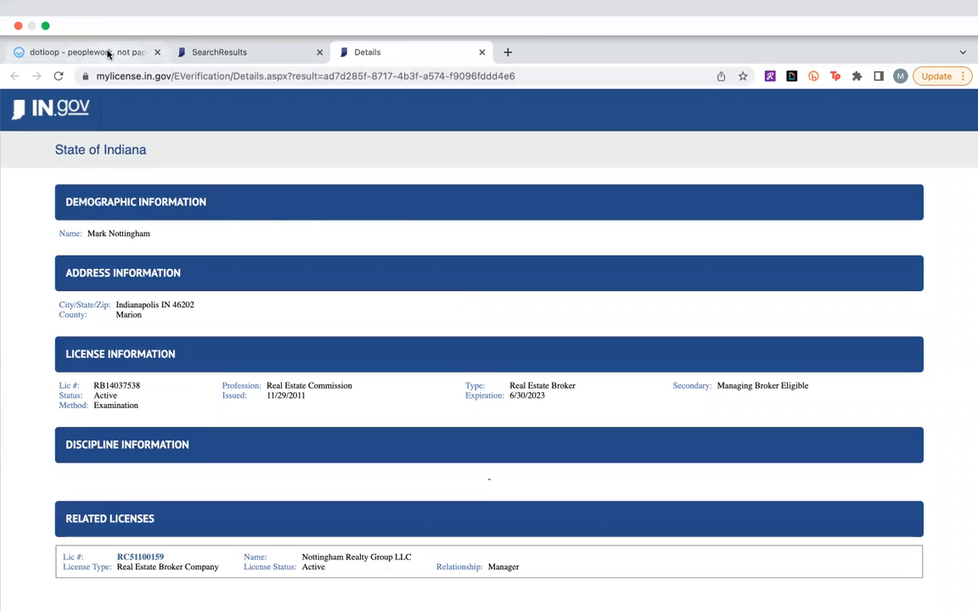
click(128, 52)
key(super+v)
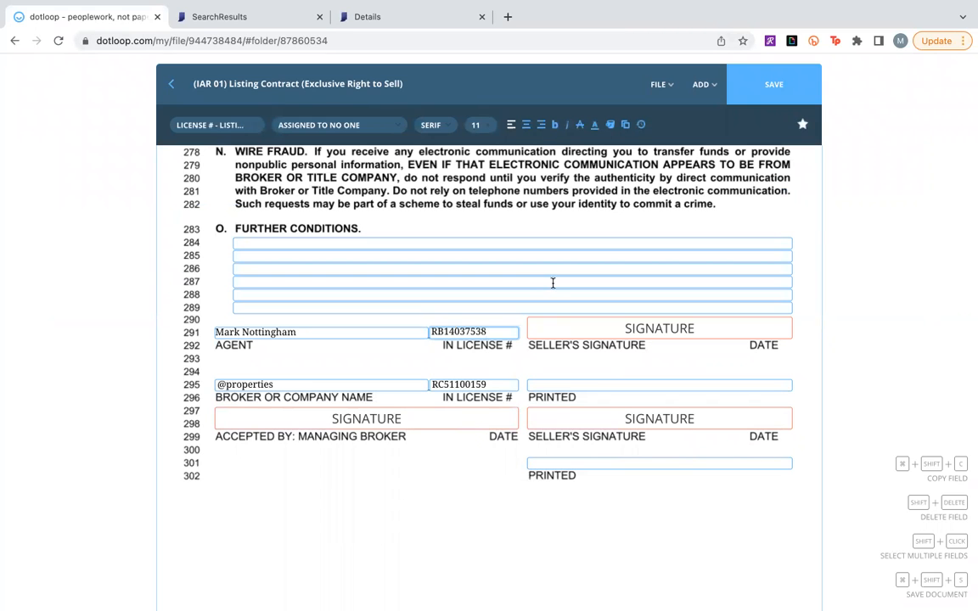
Save the edited listing contract template and return to the Personal templates folder.
scroll(840, 389, up, 4)
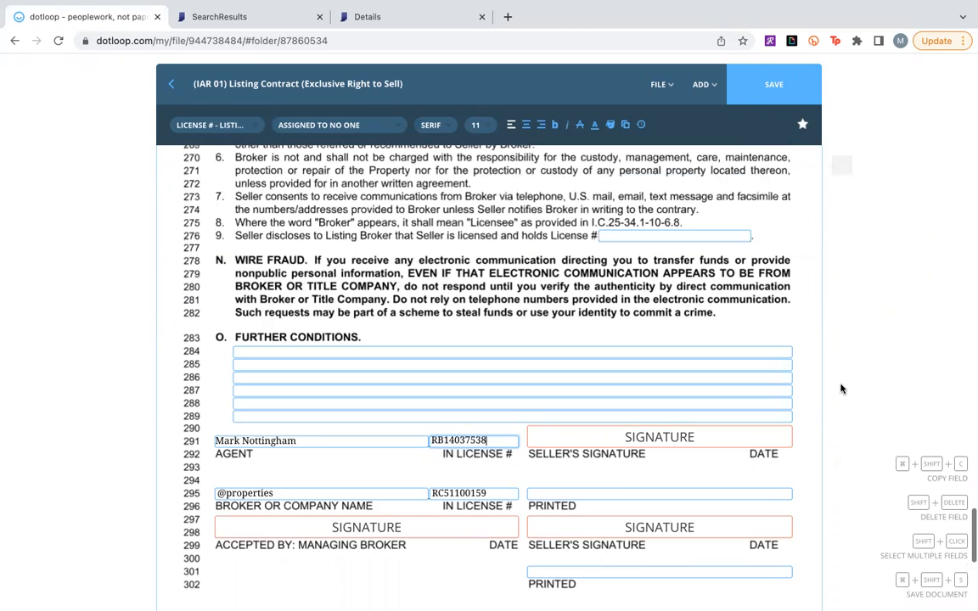
scroll(840, 389, down, 2)
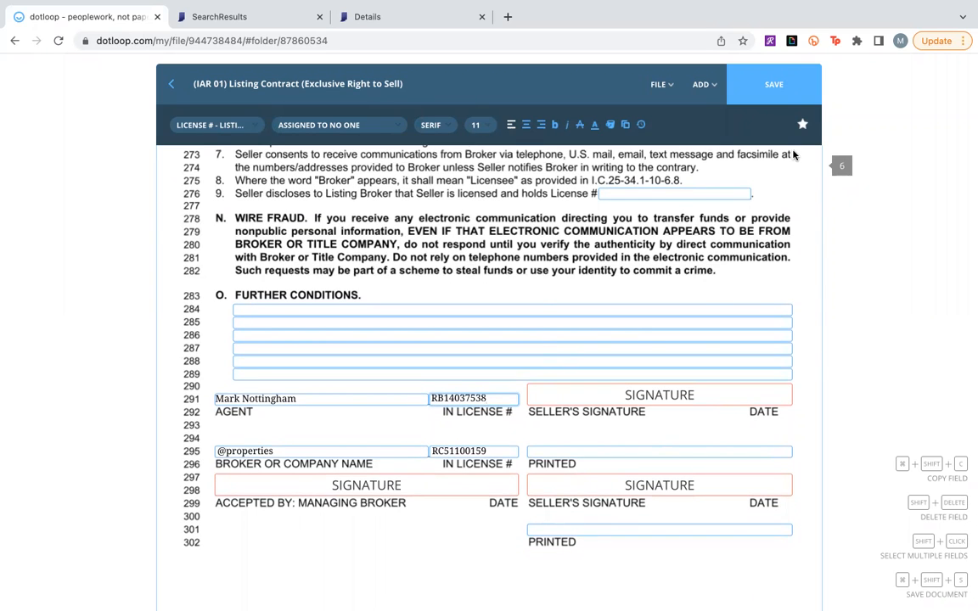
click(768, 84)
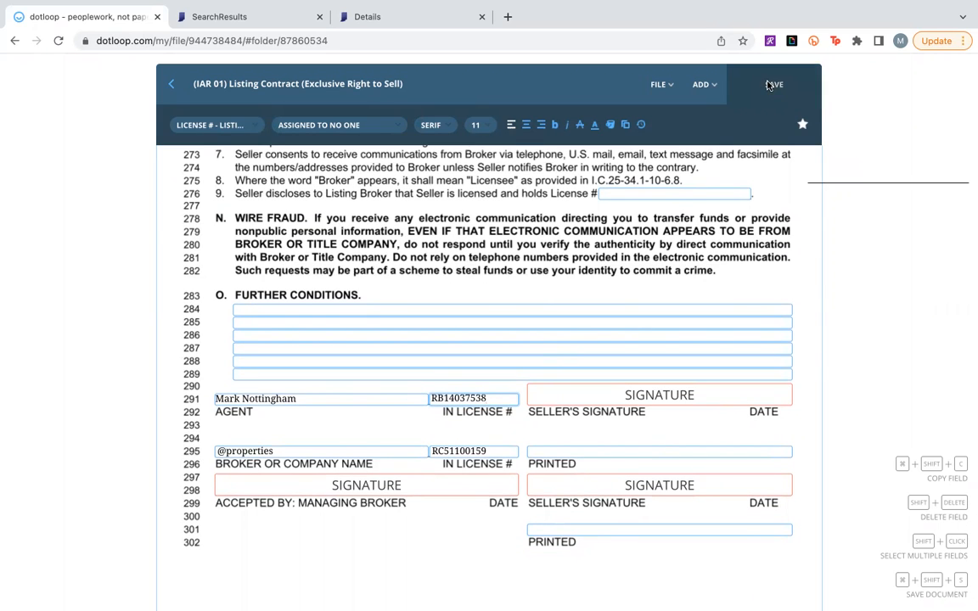
click(172, 84)
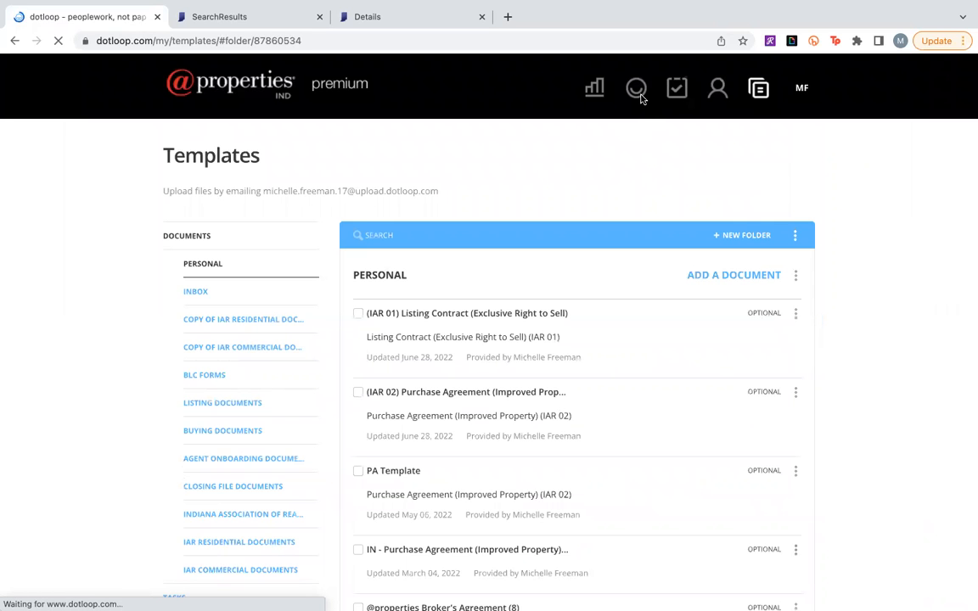
Create a new loop named Test Loop from the Buying Loop Template, without adding a photo.
click(635, 91)
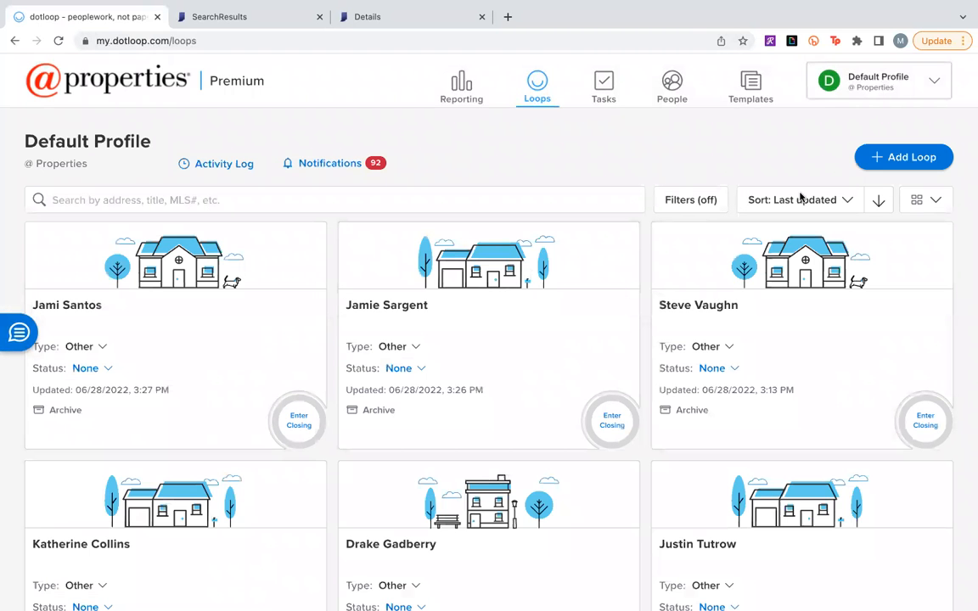
click(907, 162)
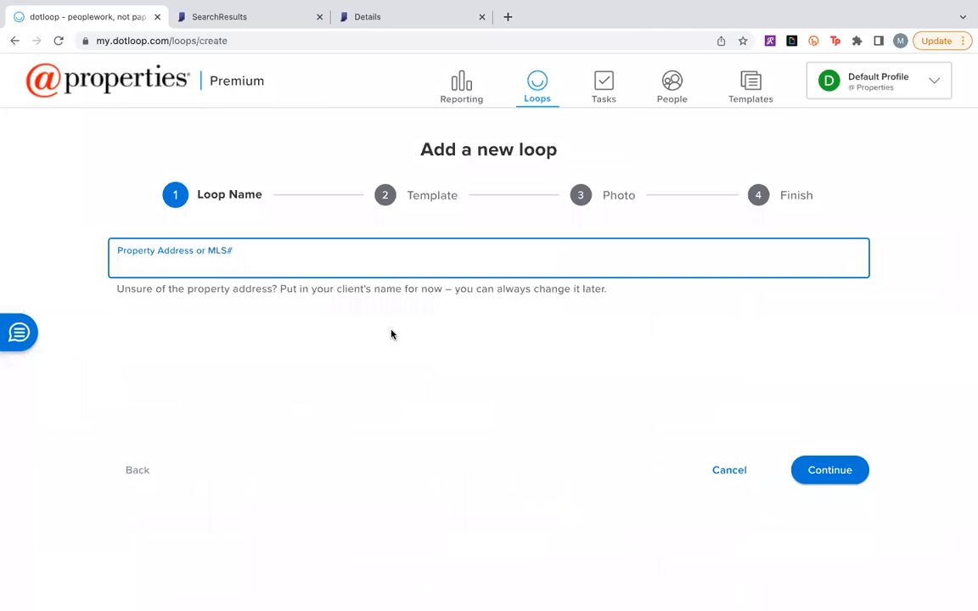
text(Test Loop)
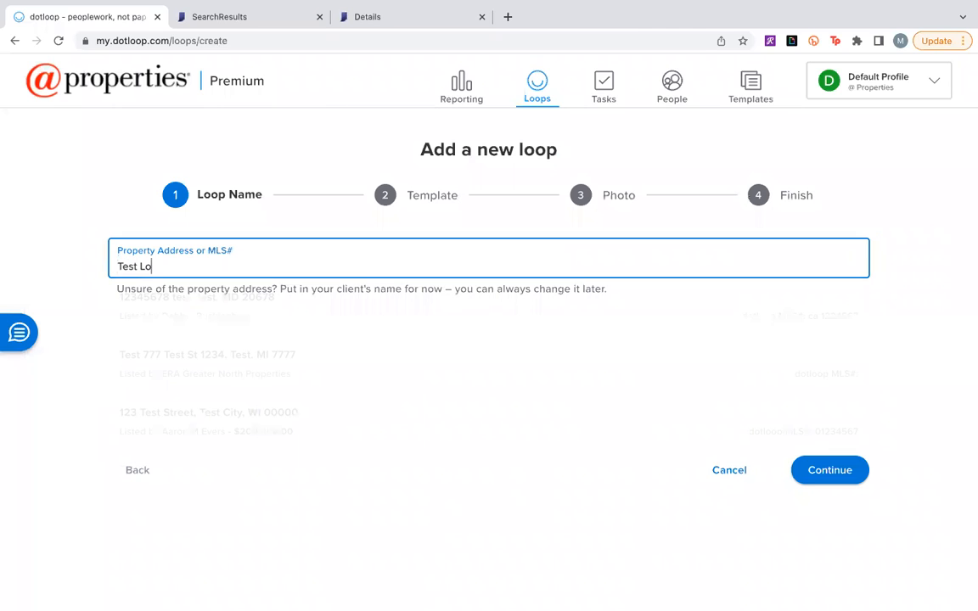
click(843, 470)
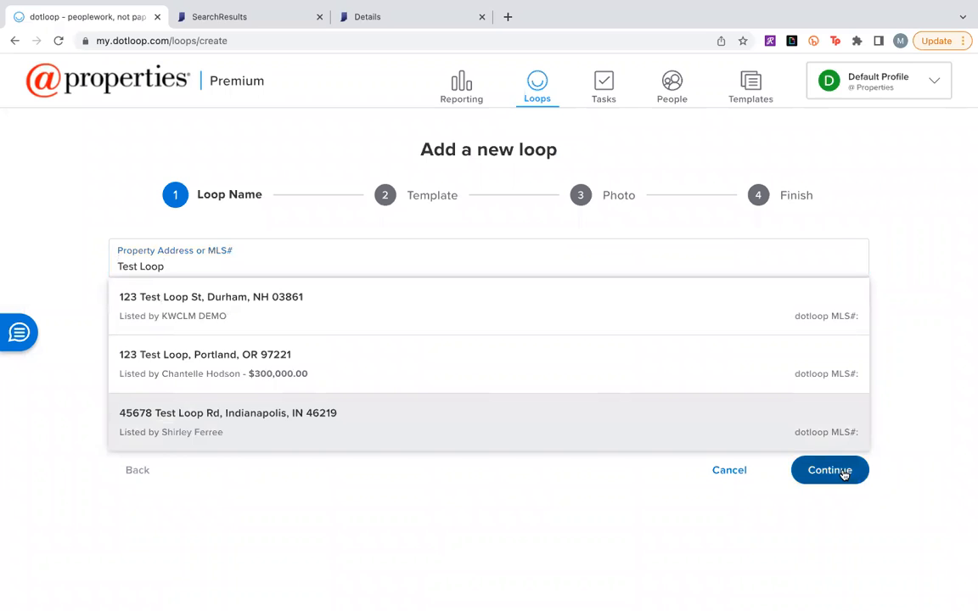
click(572, 269)
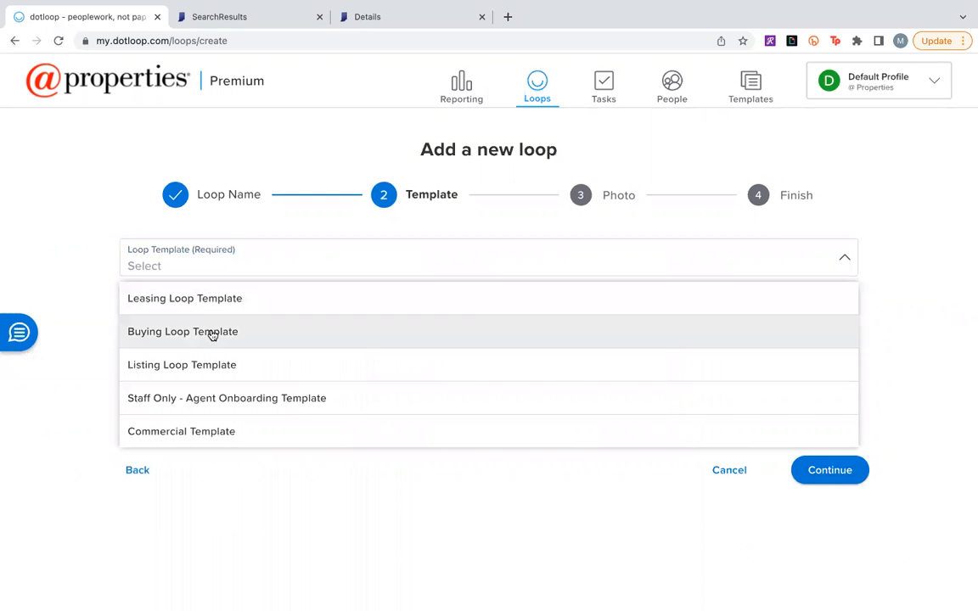
click(212, 333)
click(834, 473)
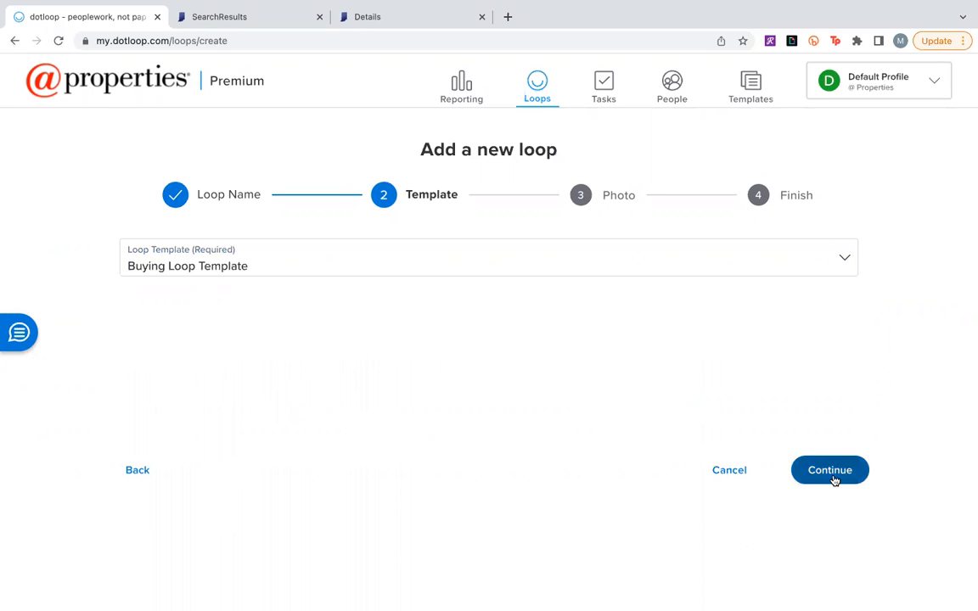
click(834, 481)
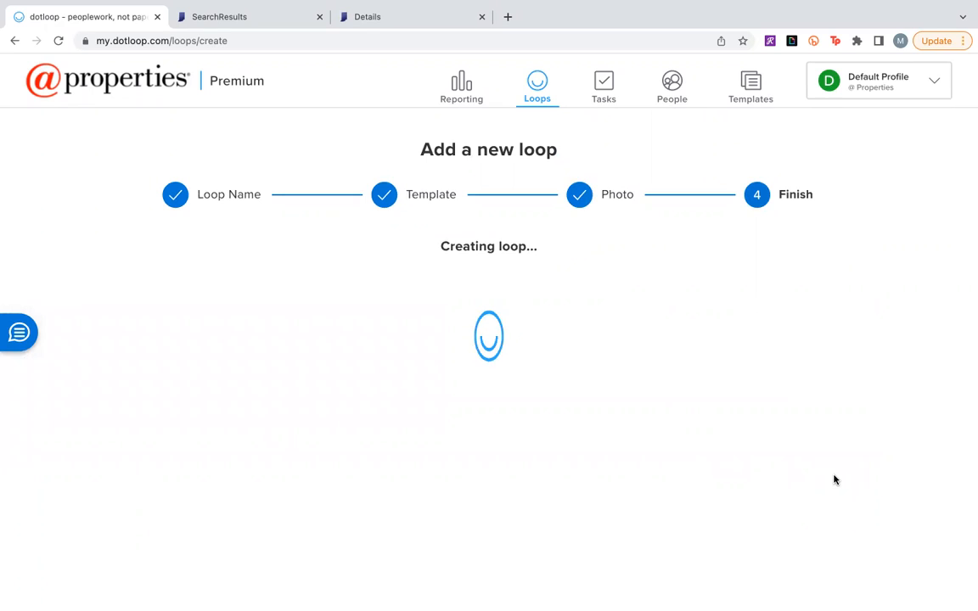
click(834, 480)
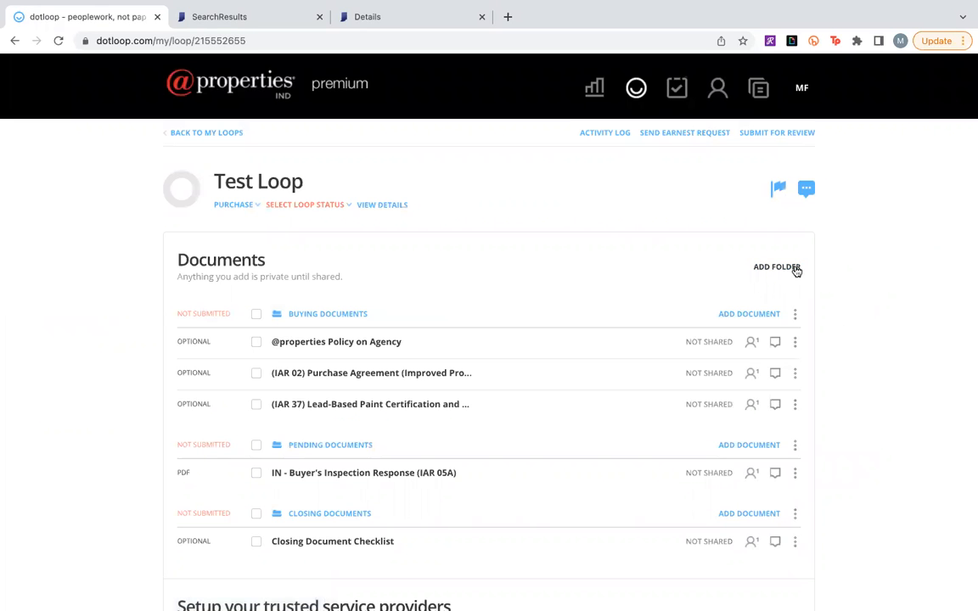
Add the (IAR 02) Purchase Agreement (Improved Property) from the Personal templates to Test Loop's Buying Documents folder.
click(763, 313)
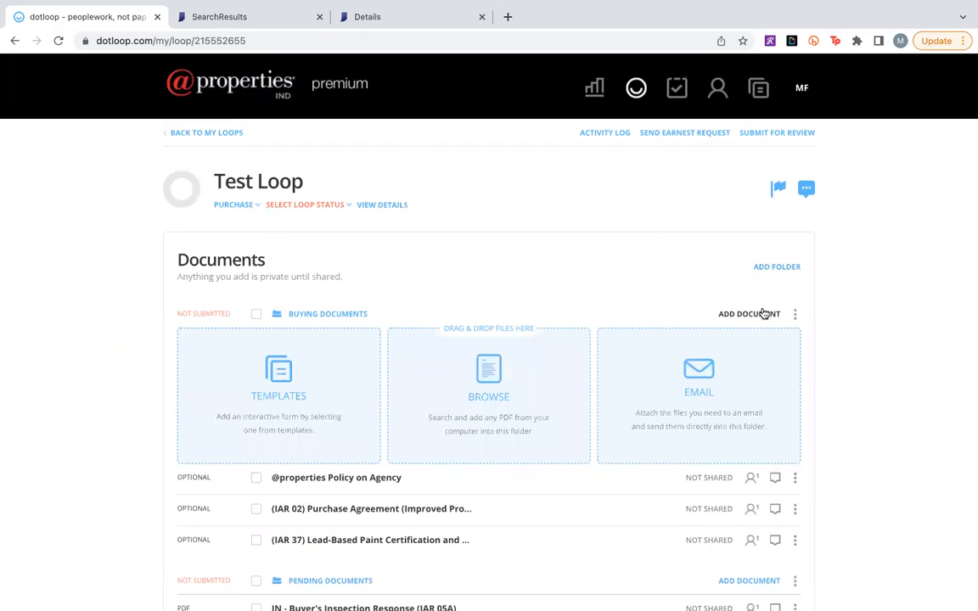
click(245, 338)
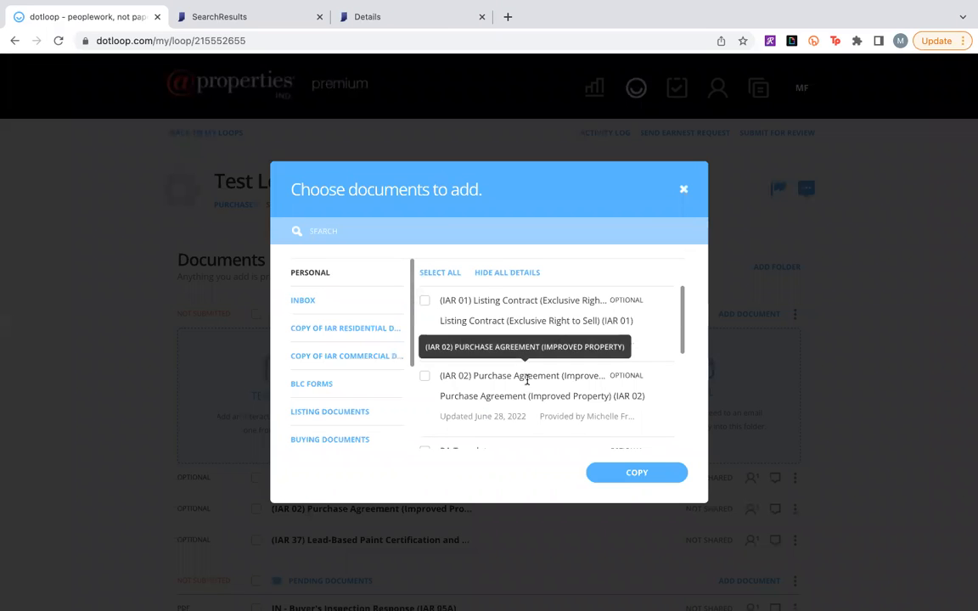
click(424, 377)
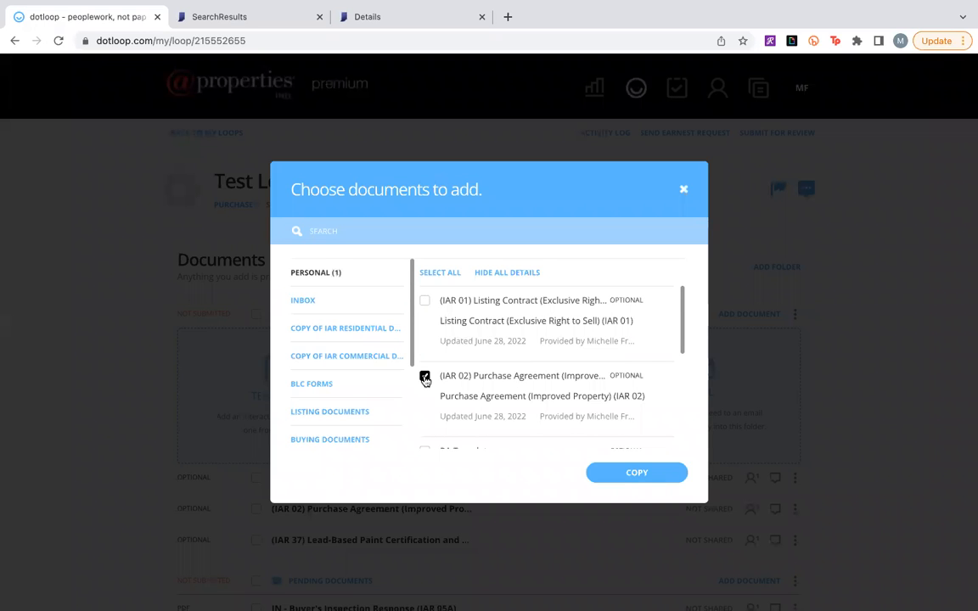
click(639, 480)
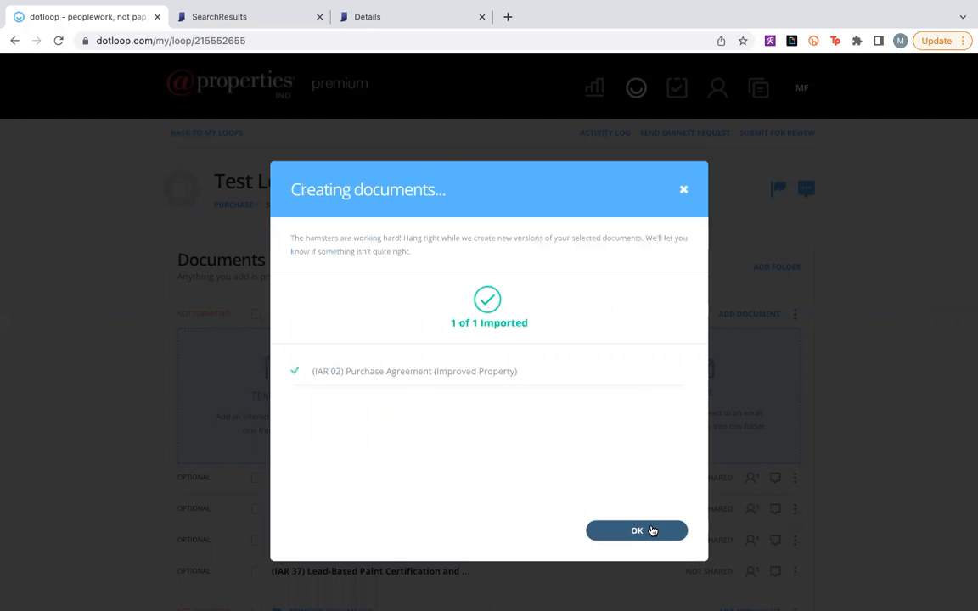
click(650, 528)
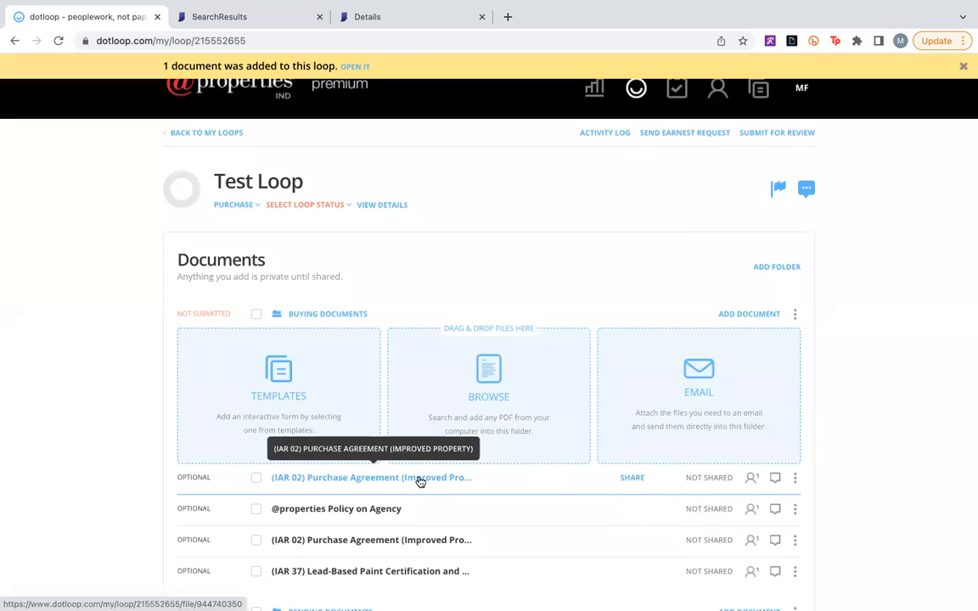
Open the newly added (IAR 02) Purchase Agreement without autofilling it, check its pre-filled broker details, and return to Test Loop.
click(420, 480)
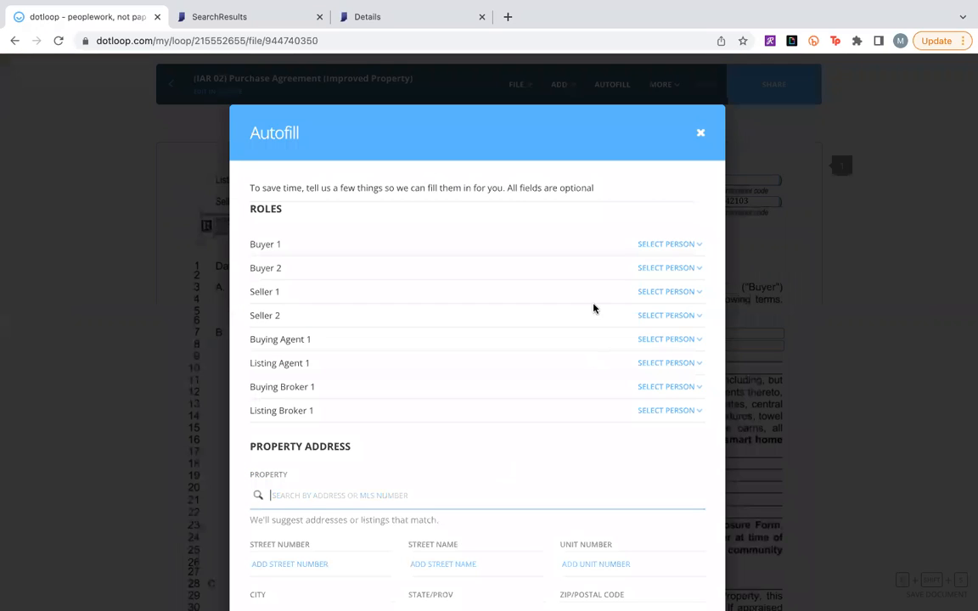
click(699, 133)
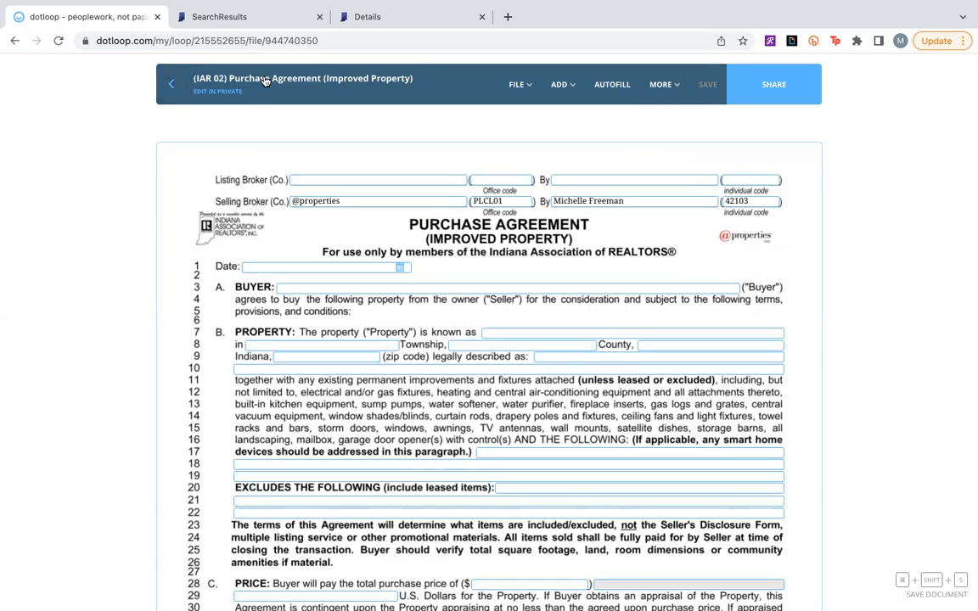
click(170, 86)
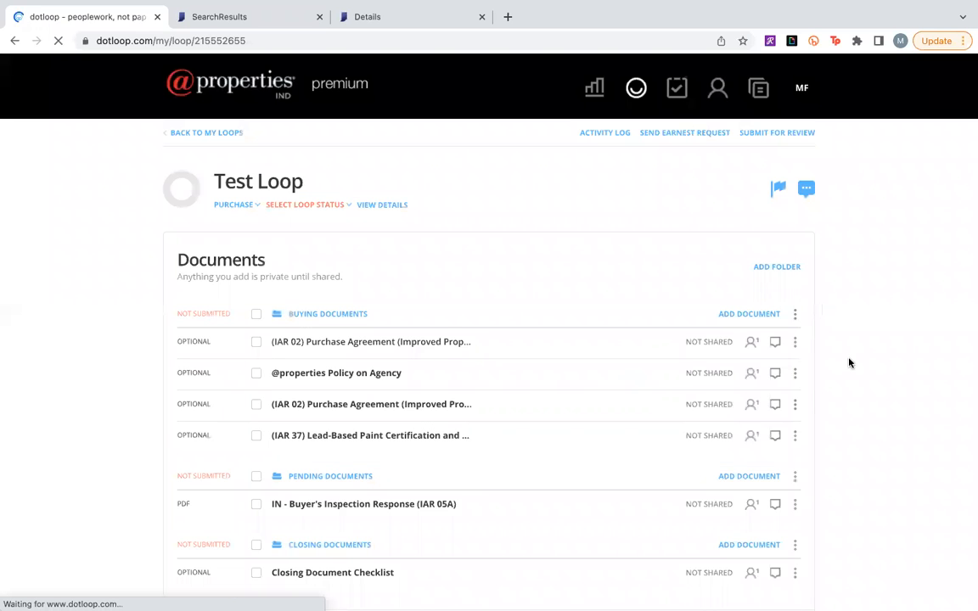
scroll(849, 363, down, 2)
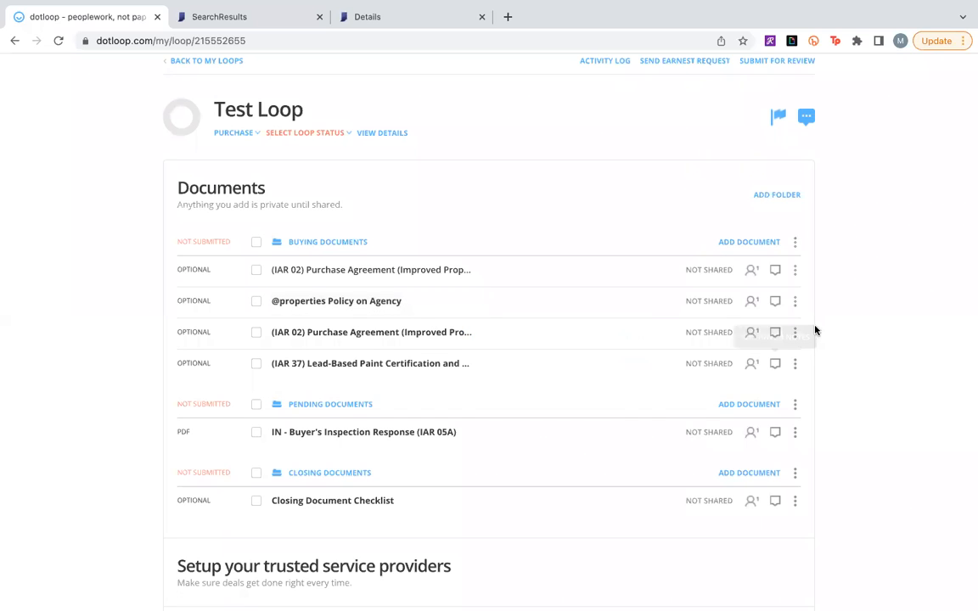
click(794, 333)
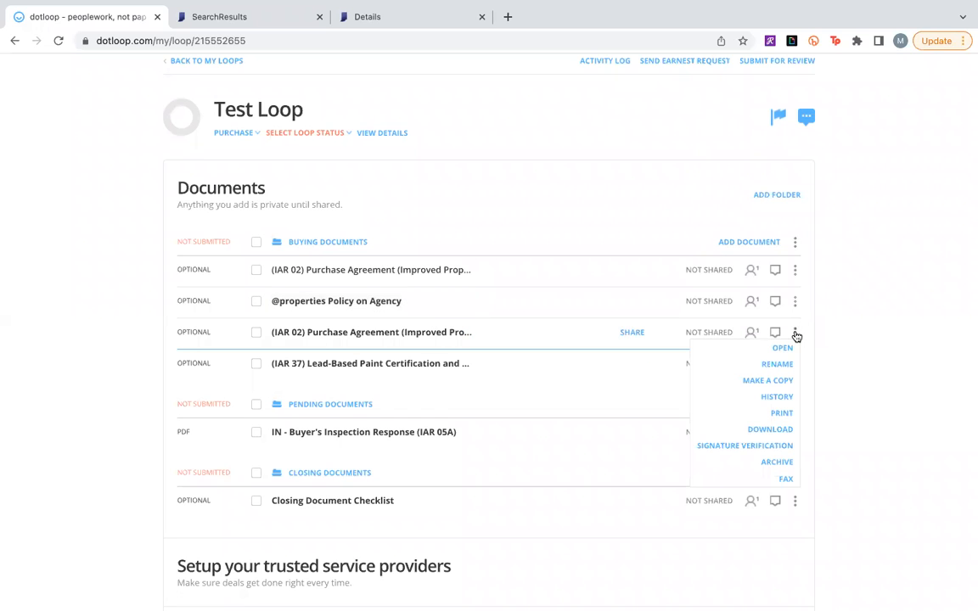
click(772, 466)
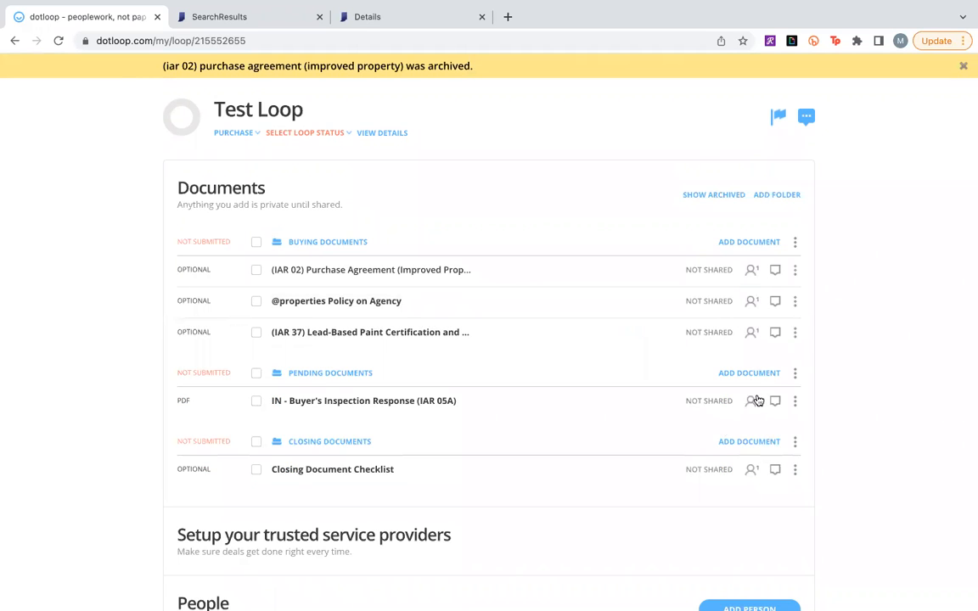
click(794, 374)
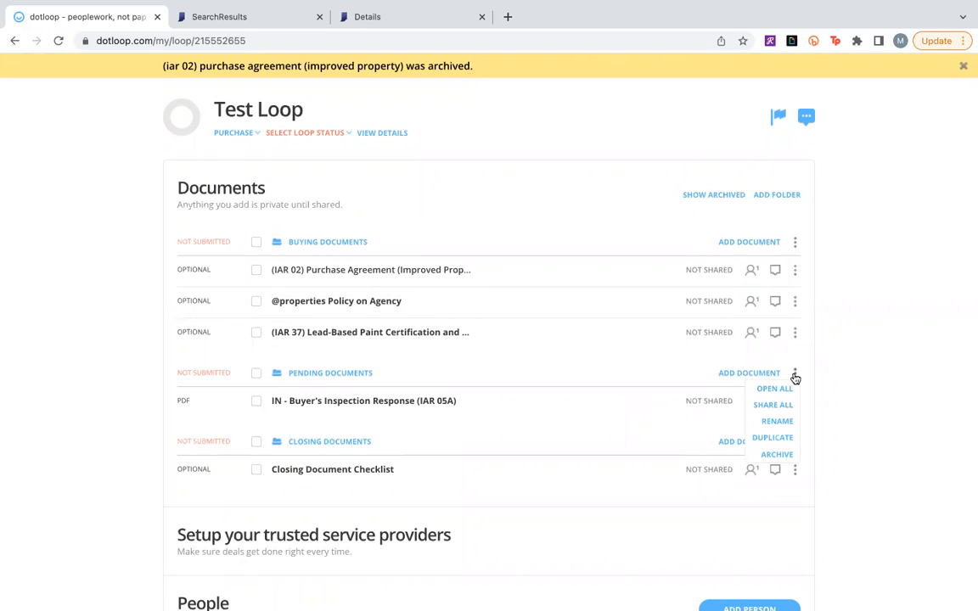
click(884, 486)
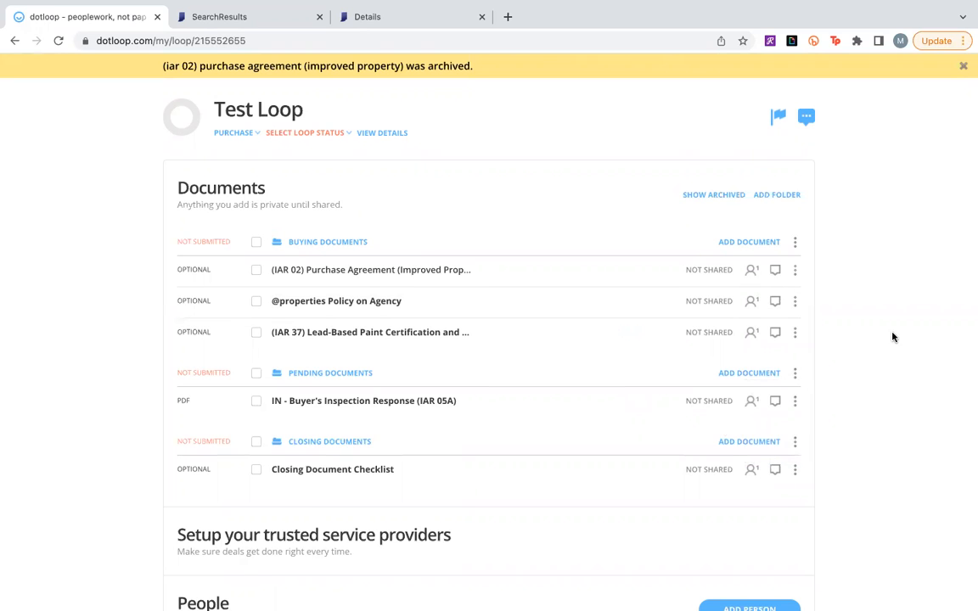
Show the loop's archived documents to check the archived purchase agreement, and hide them again.
scroll(891, 337, up, 1)
click(733, 222)
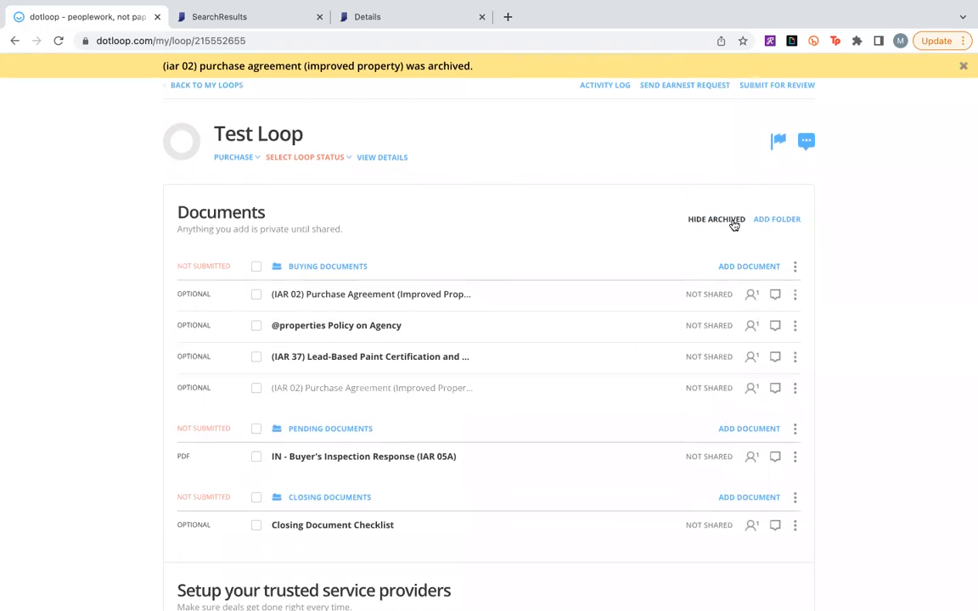
click(733, 224)
Go to the Personal document templates.
scroll(936, 367, up, 2)
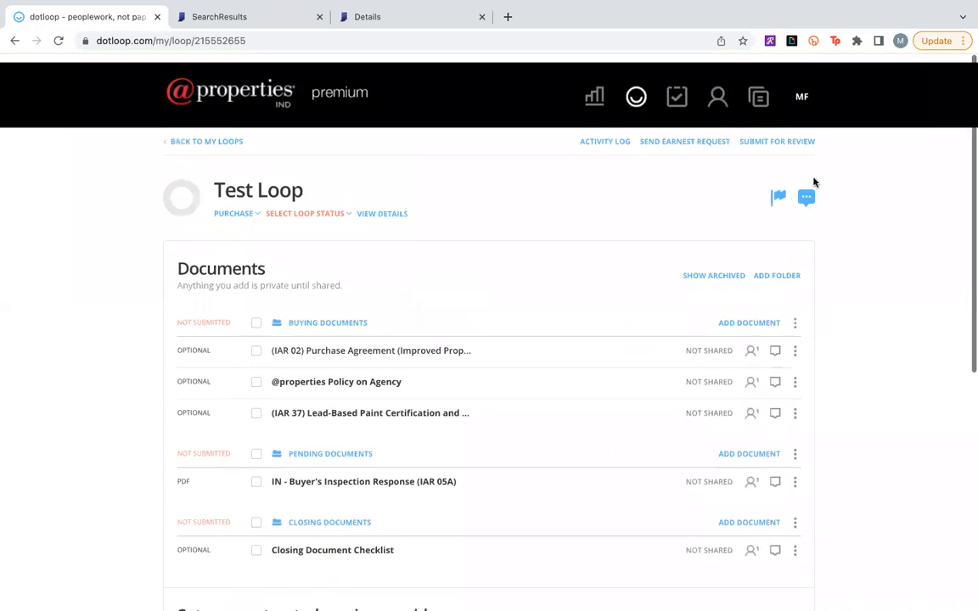
click(759, 90)
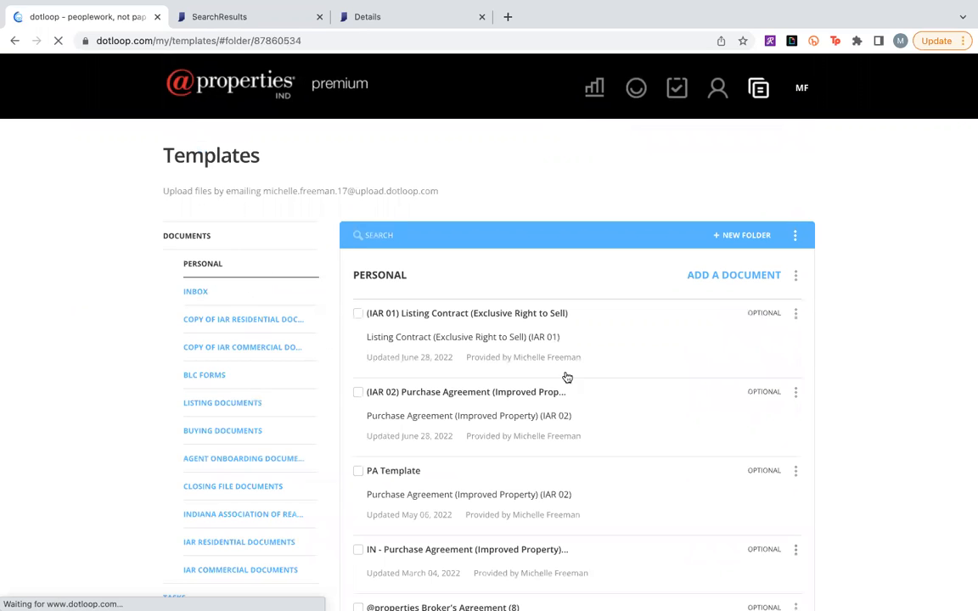
click(797, 395)
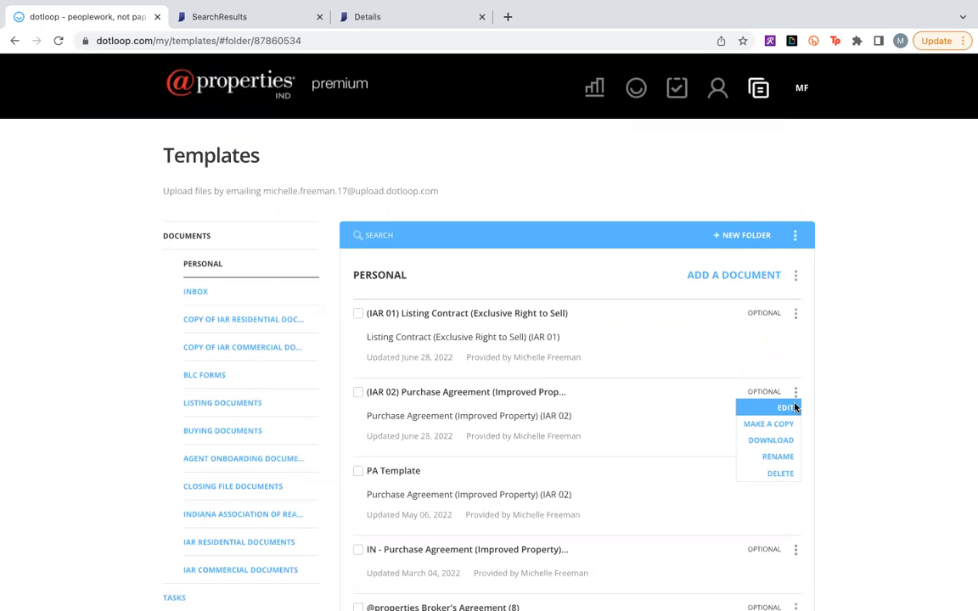
click(785, 407)
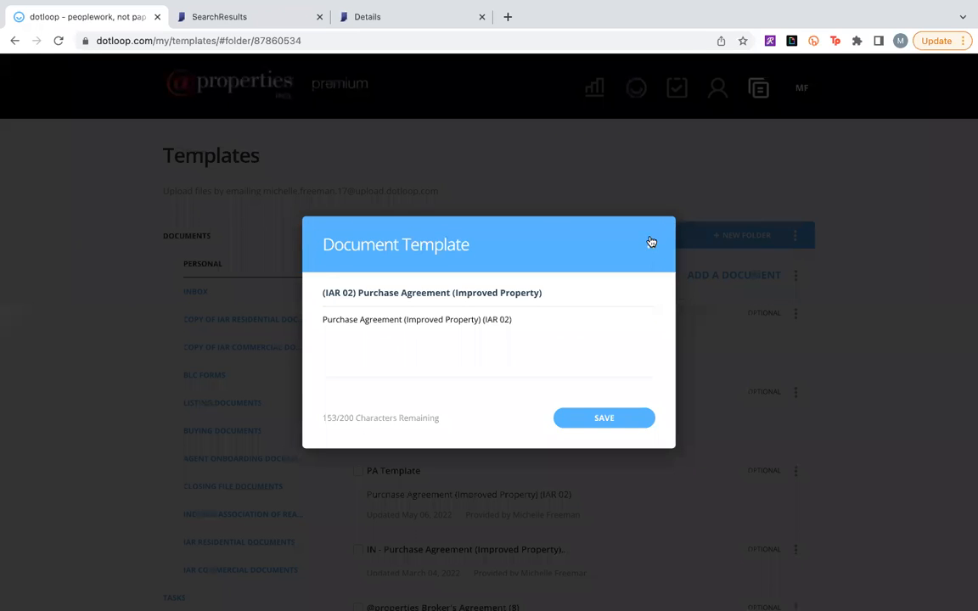
click(651, 246)
Rename the (IAR 02) Purchase Agreement (Improved Property) personal template as My PA Template.
click(792, 394)
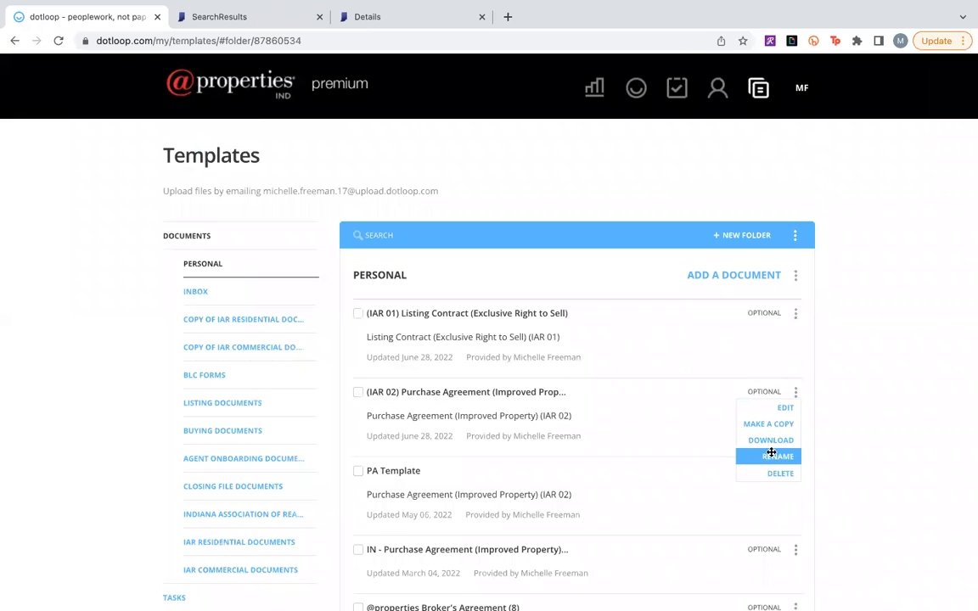
click(768, 453)
triple_click(504, 391)
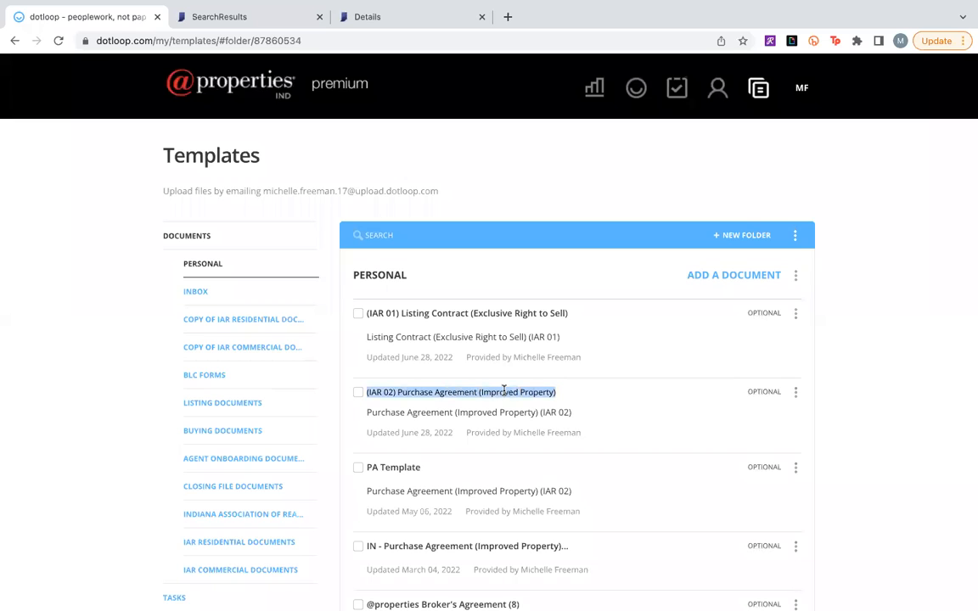
text(My PA Teamplate)
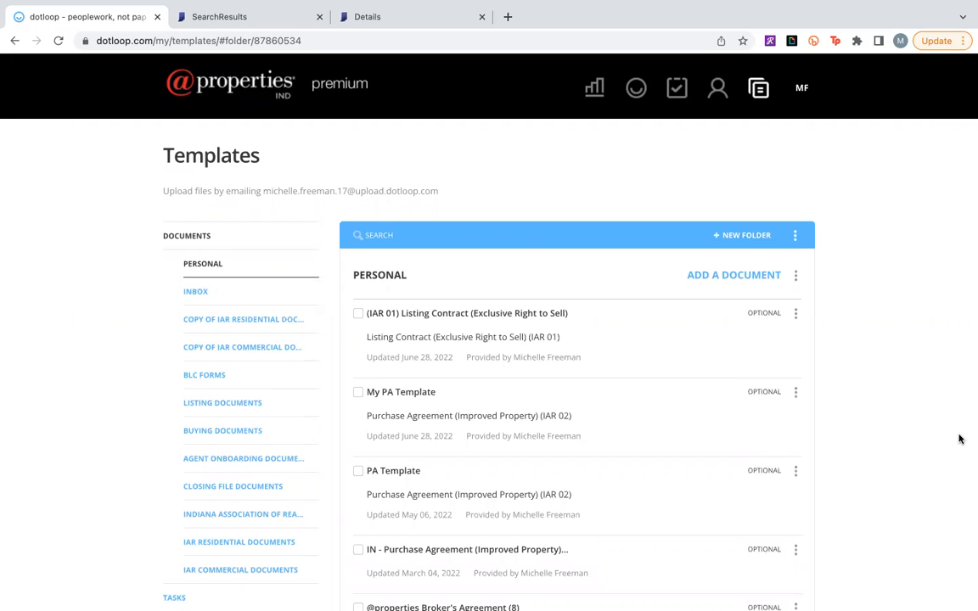
scroll(959, 439, down, 1)
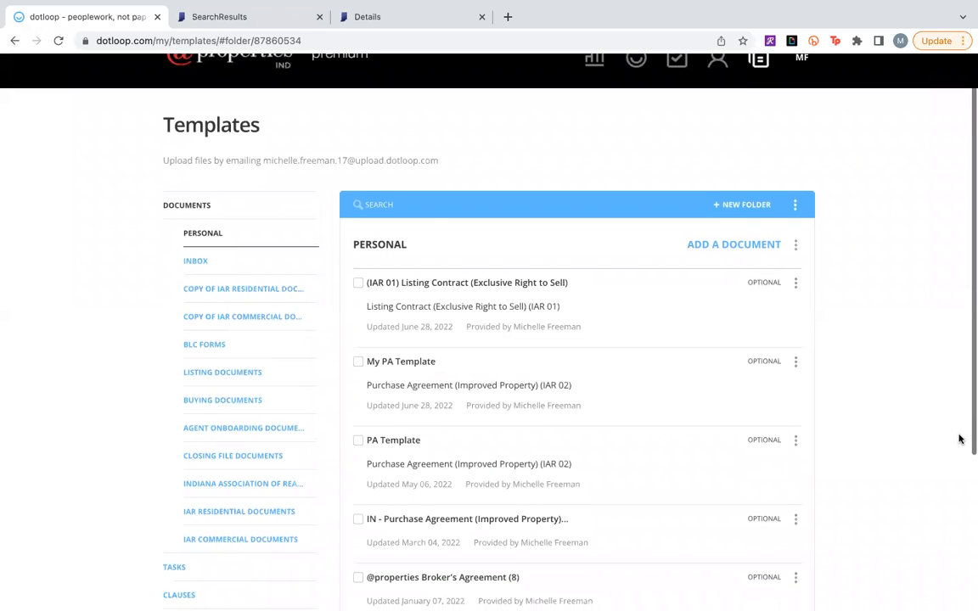
scroll(959, 438, up, 1)
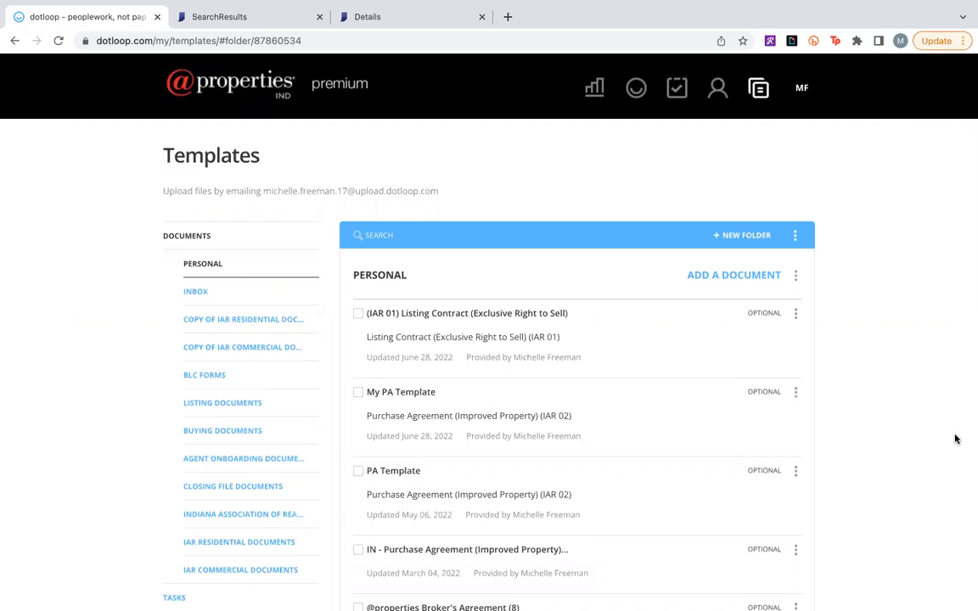